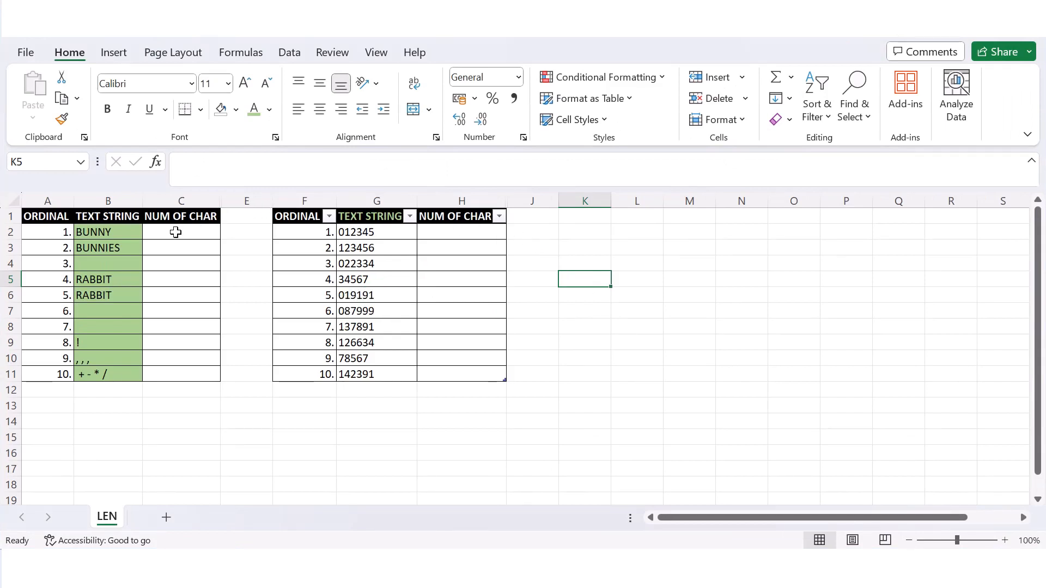
Enter the formula =LEN(B2) in cell C2 to count the characters of the first text string.
left_click(174, 233)
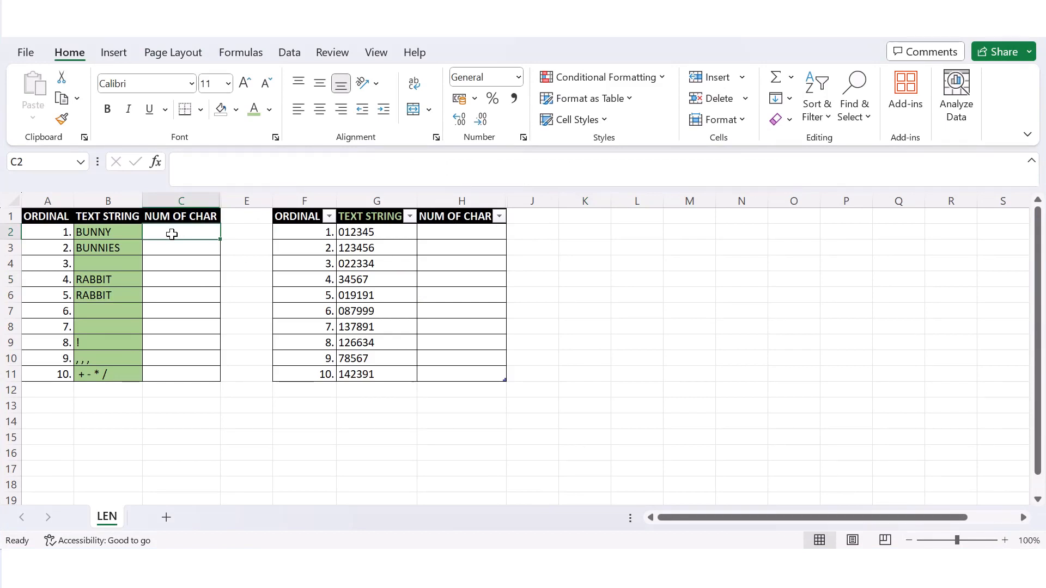
type("=L")
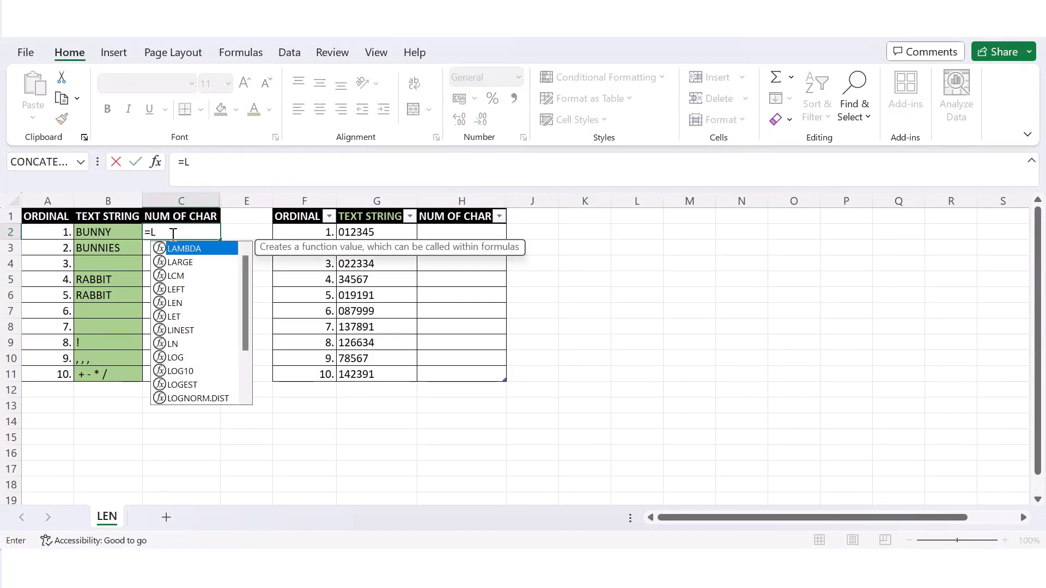
type("EN")
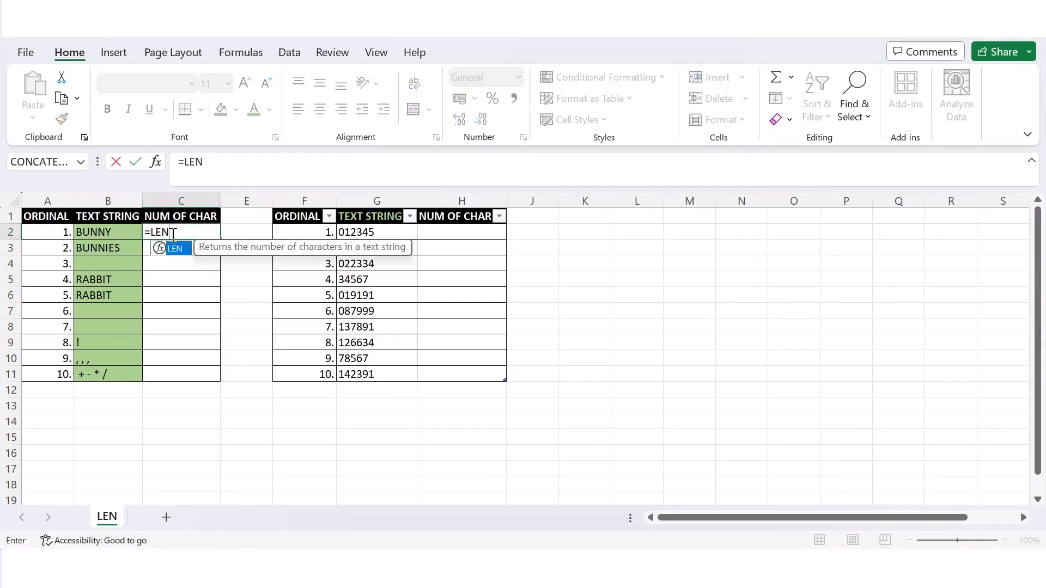
type("(")
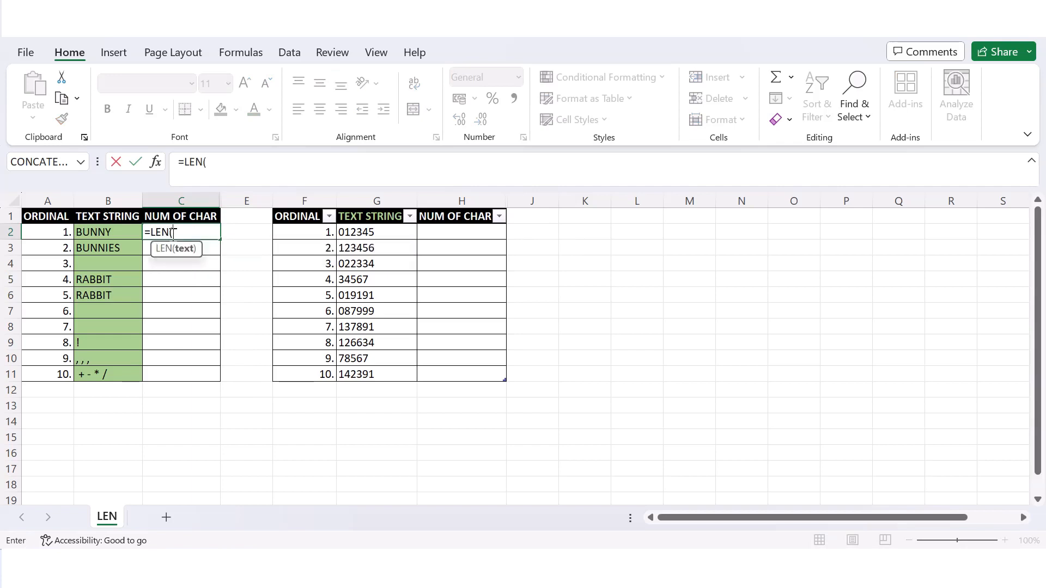
left_click(109, 231)
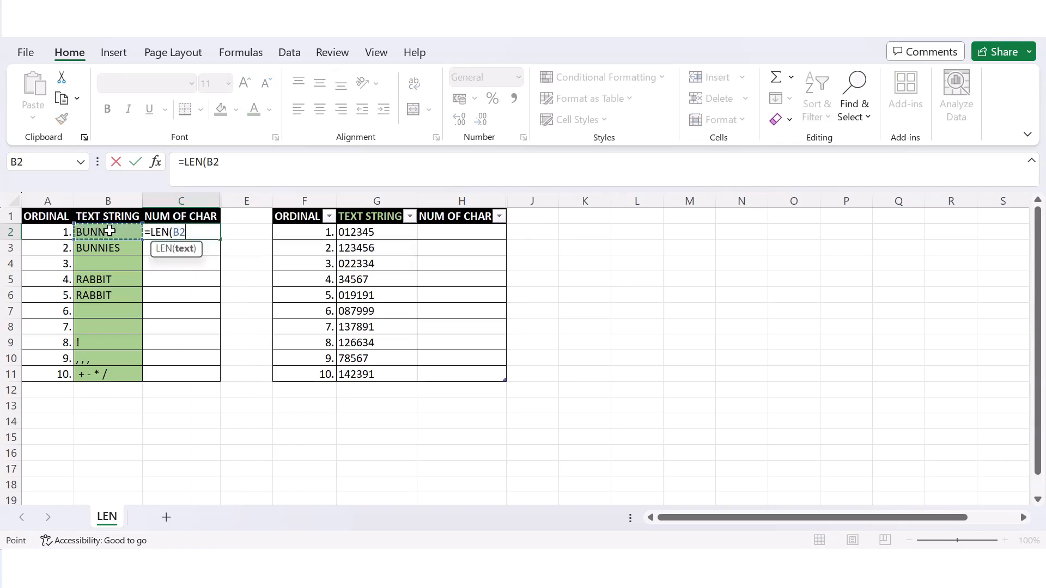
type(")")
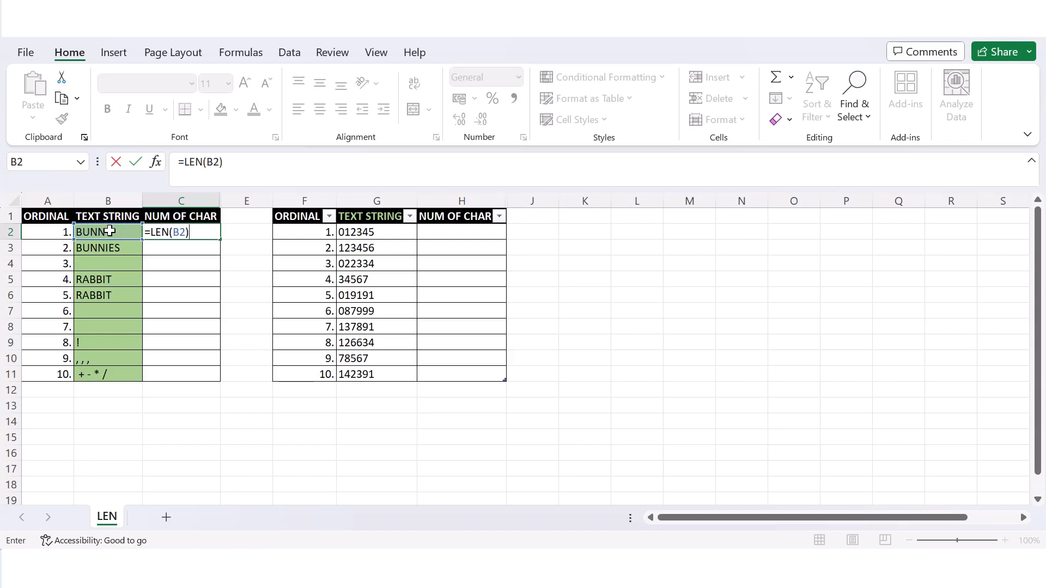
key("Return")
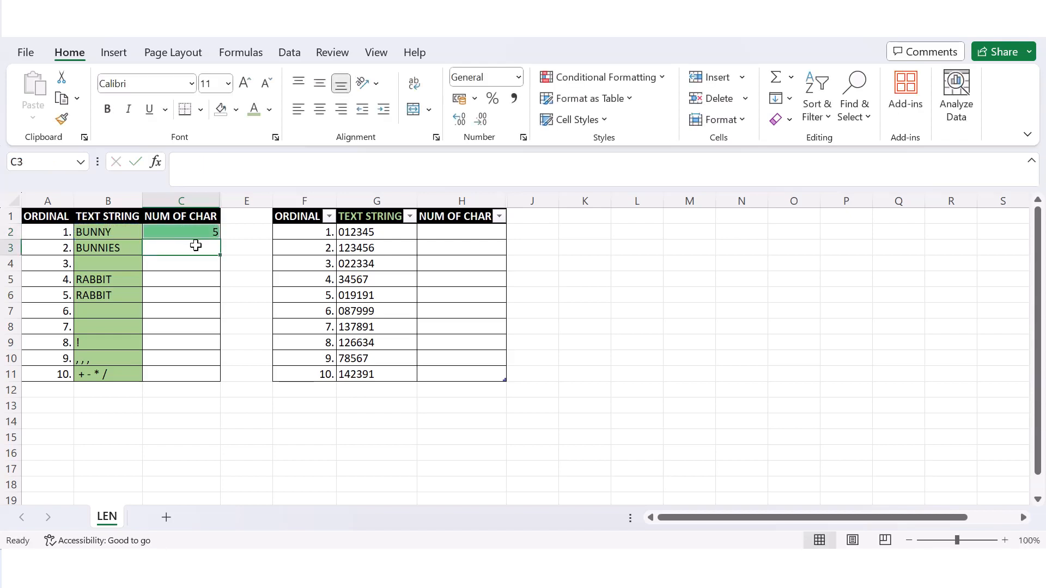
Fill the LEN formula from C2 down the NUM OF CHAR column to C11.
left_click(206, 232)
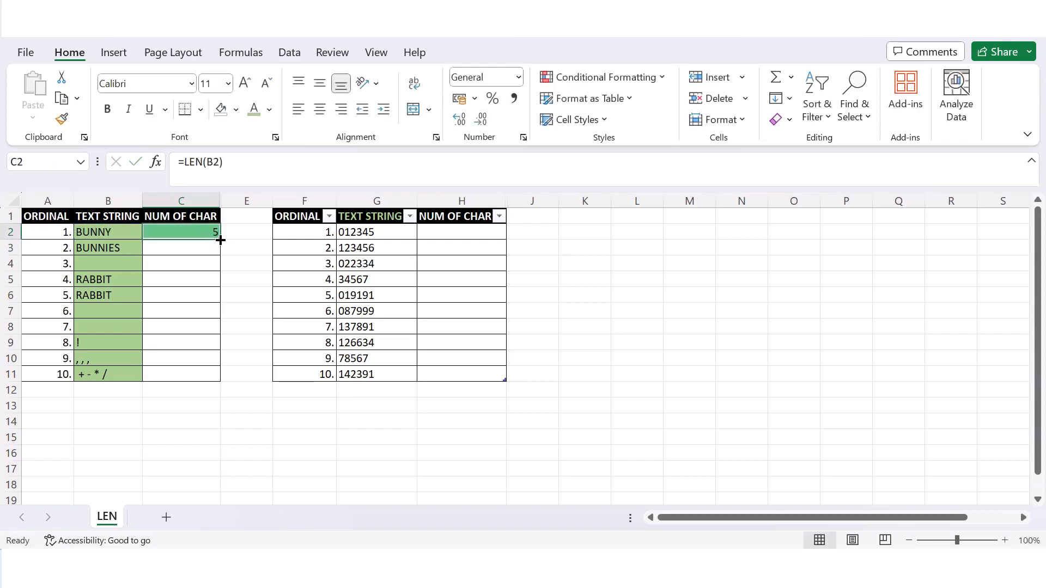
double_click(220, 240)
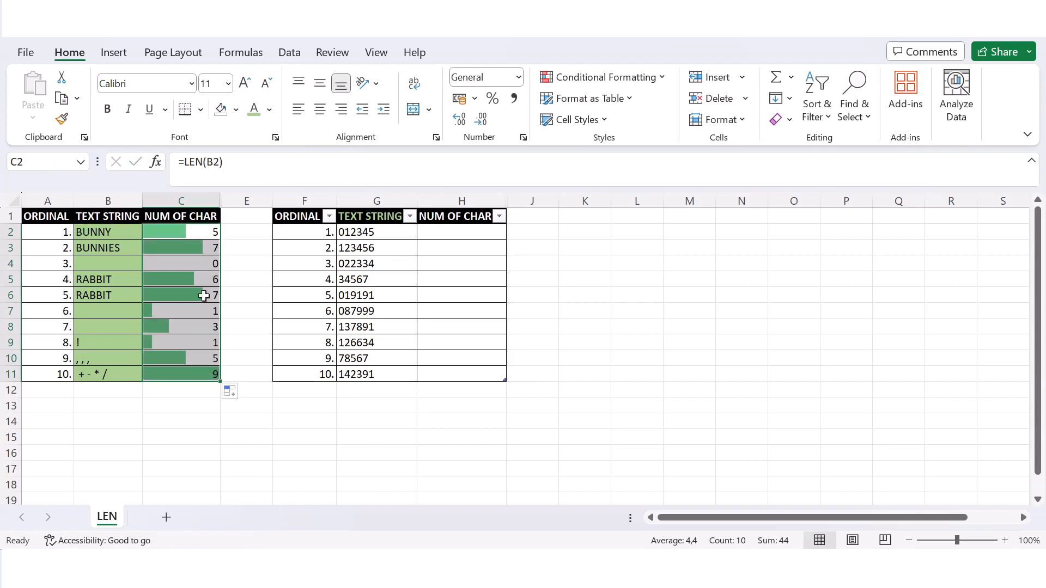
left_click(148, 416)
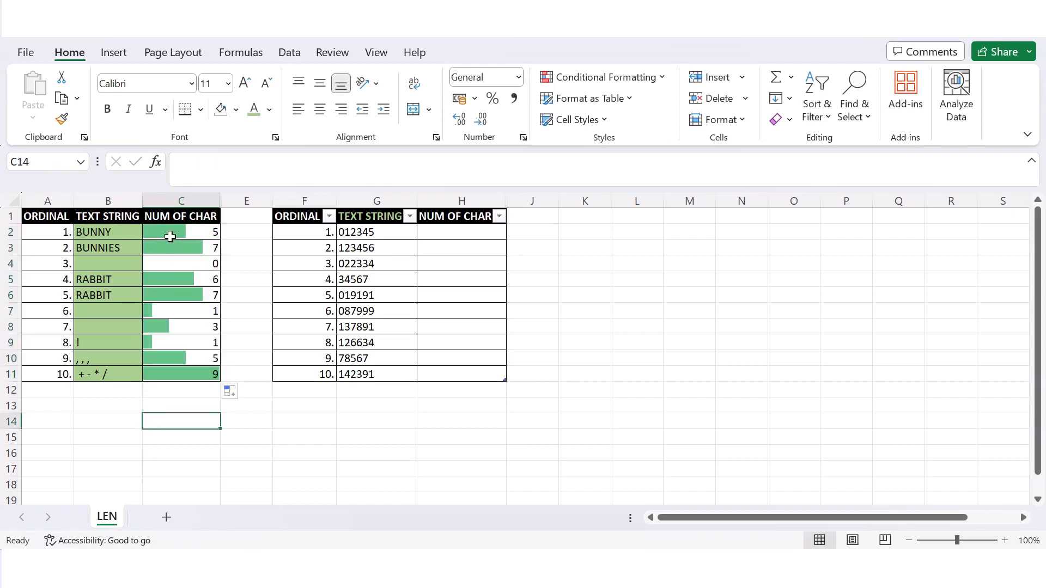
Examine the characters of the text strings in B2 and B3 without changing them.
left_click(130, 235)
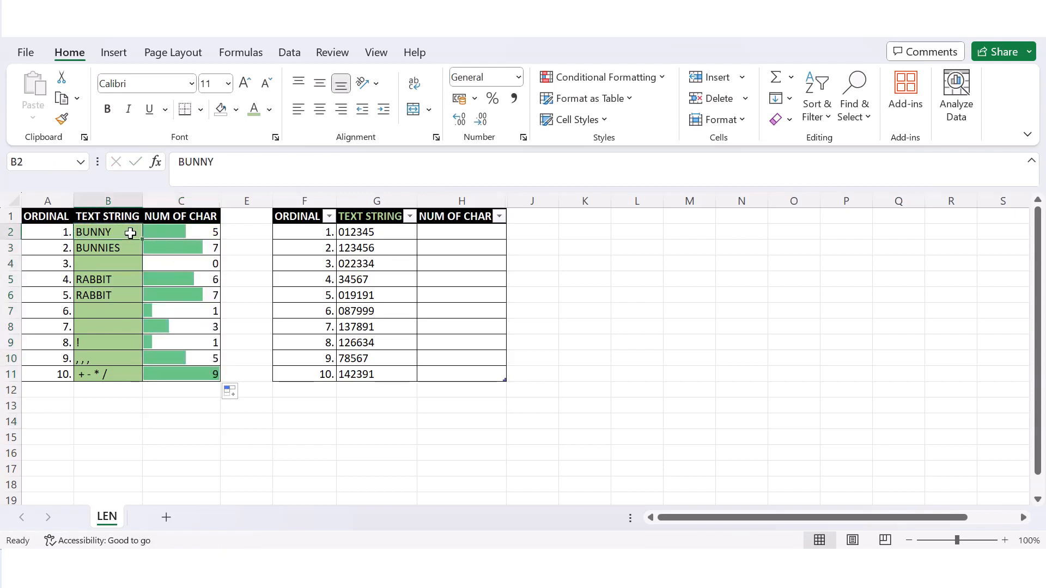
left_click_drag(229, 162, 168, 167)
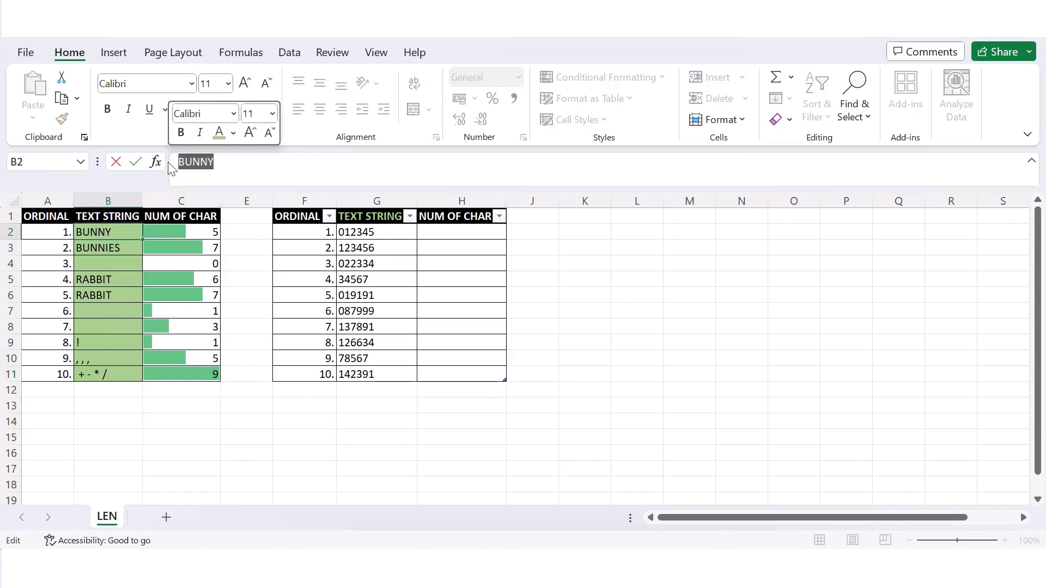
key("Escape")
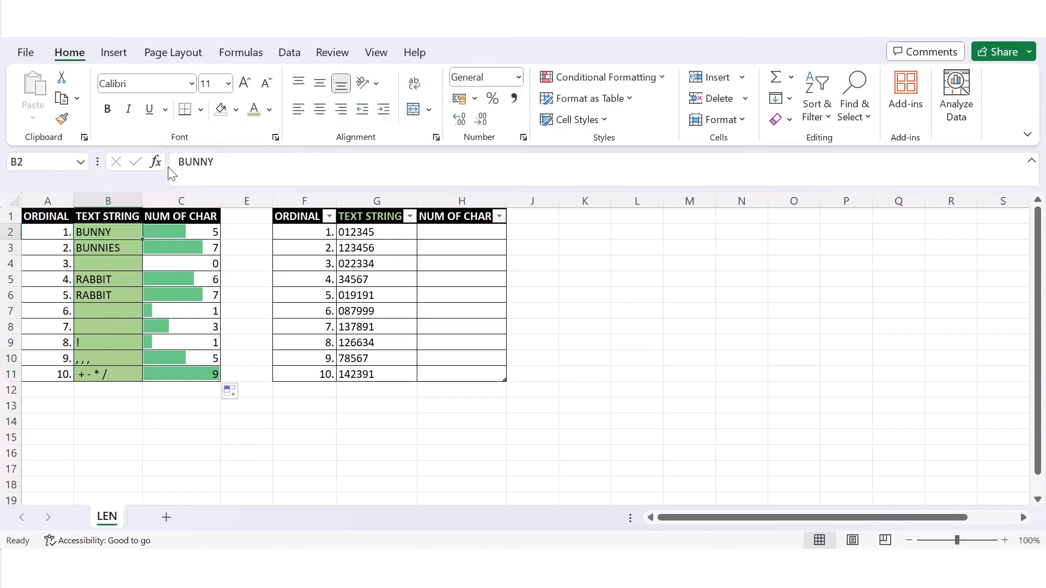
left_click(121, 250)
left_click_drag(233, 163, 170, 163)
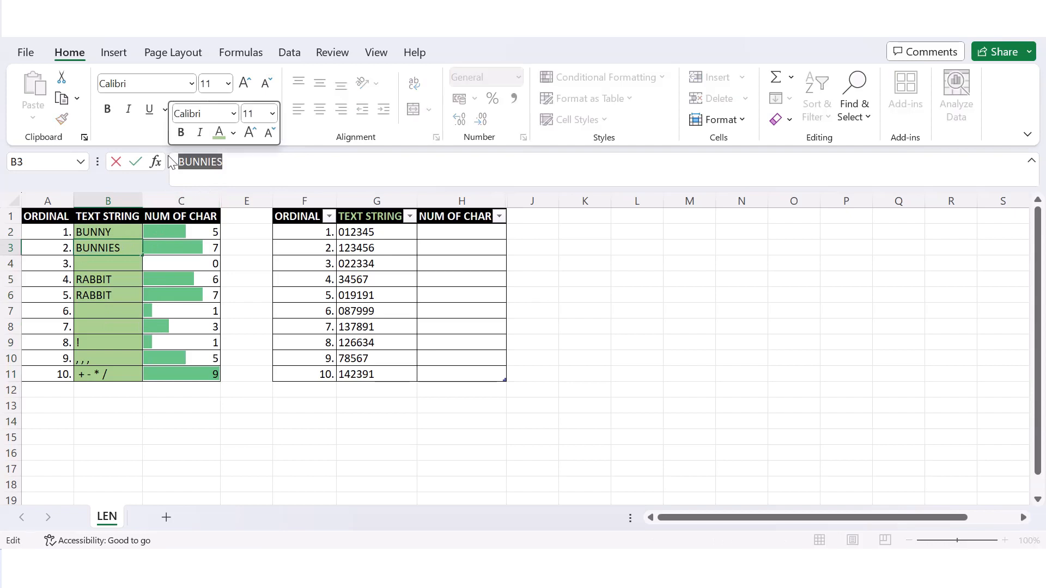
key("Escape")
Compare the character counts in C4 and C5 with the contents of B4 and B5, leaving both text cells unedited.
left_click(155, 263)
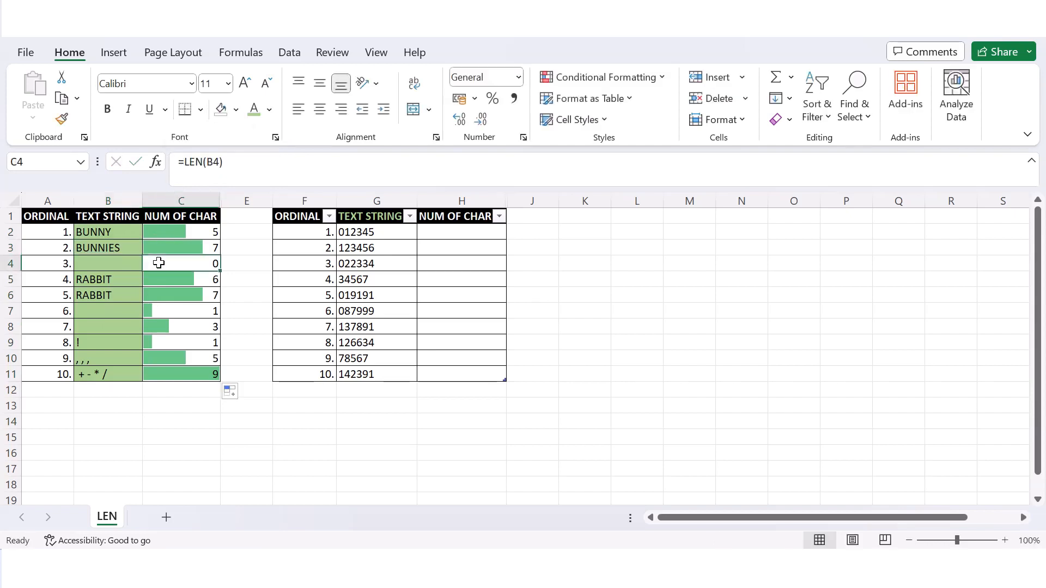
left_click(130, 264)
left_click(183, 174)
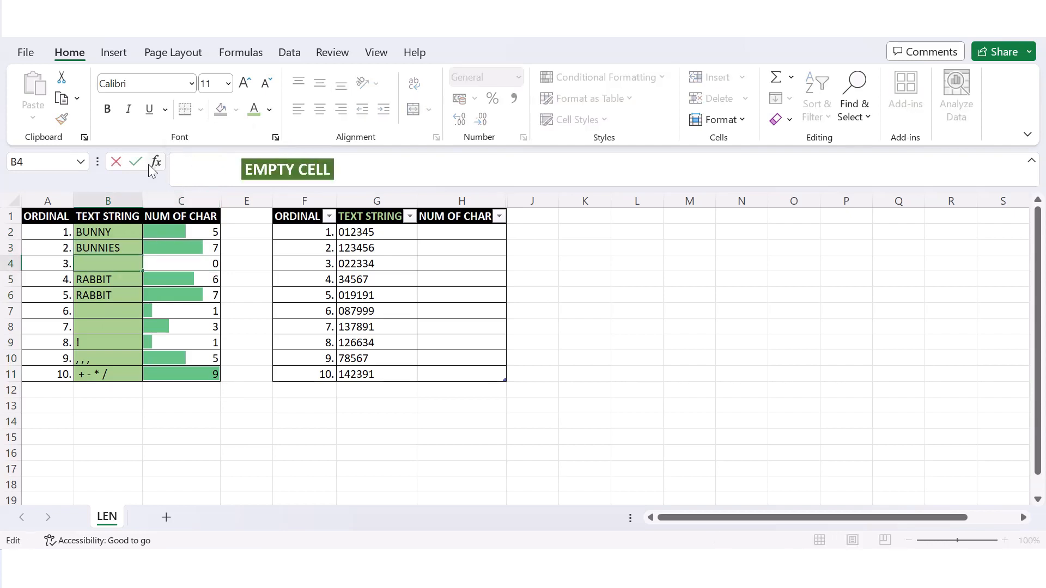
key("Escape")
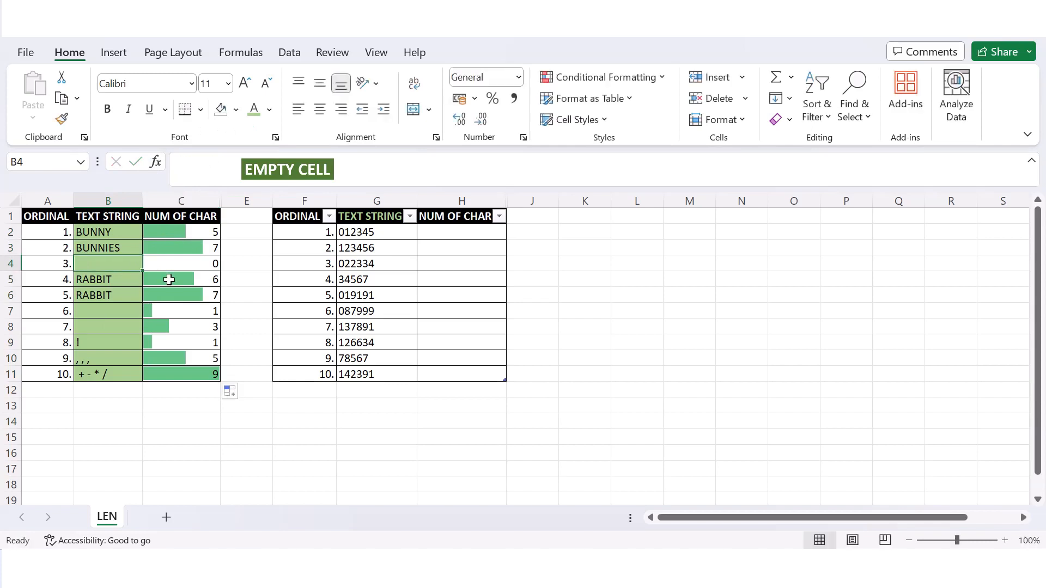
left_click(170, 279)
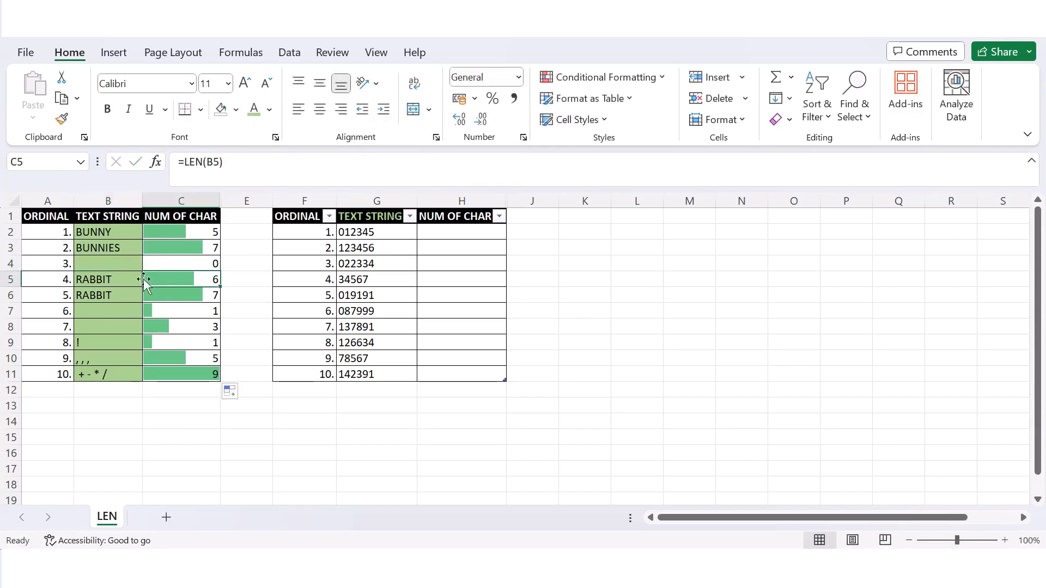
left_click(125, 279)
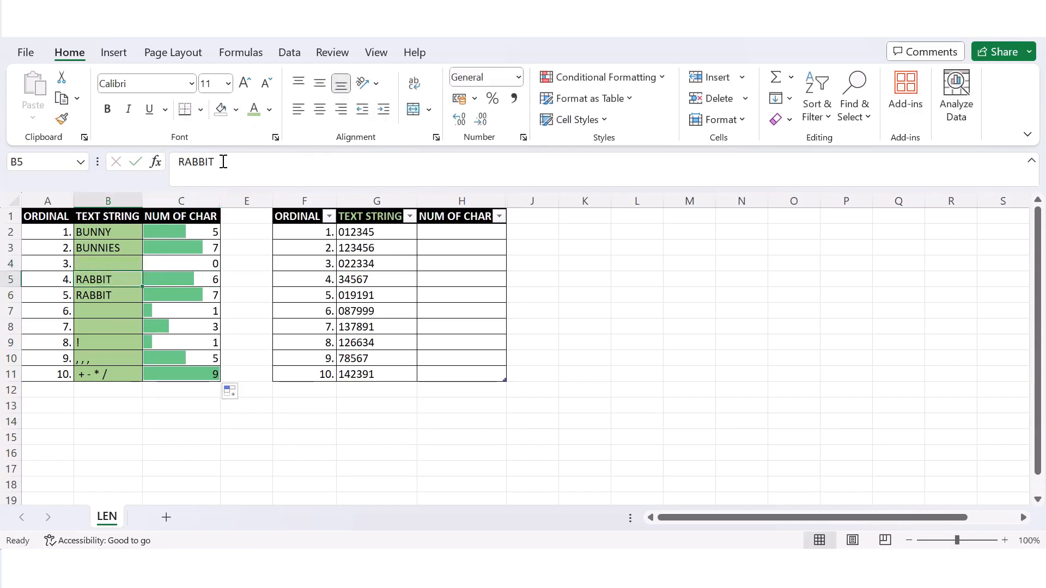
left_click_drag(224, 161, 158, 163)
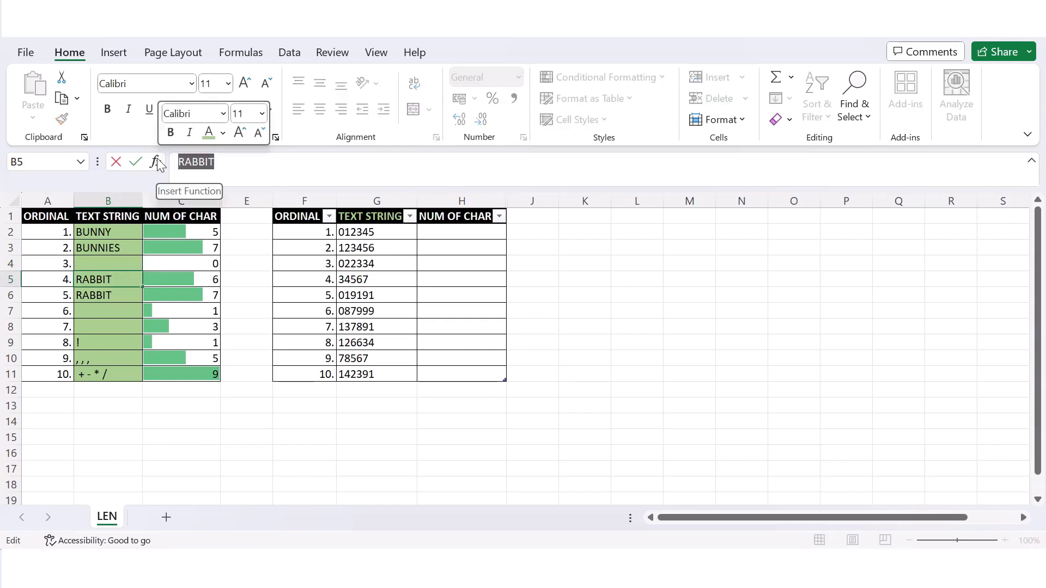
key("Escape")
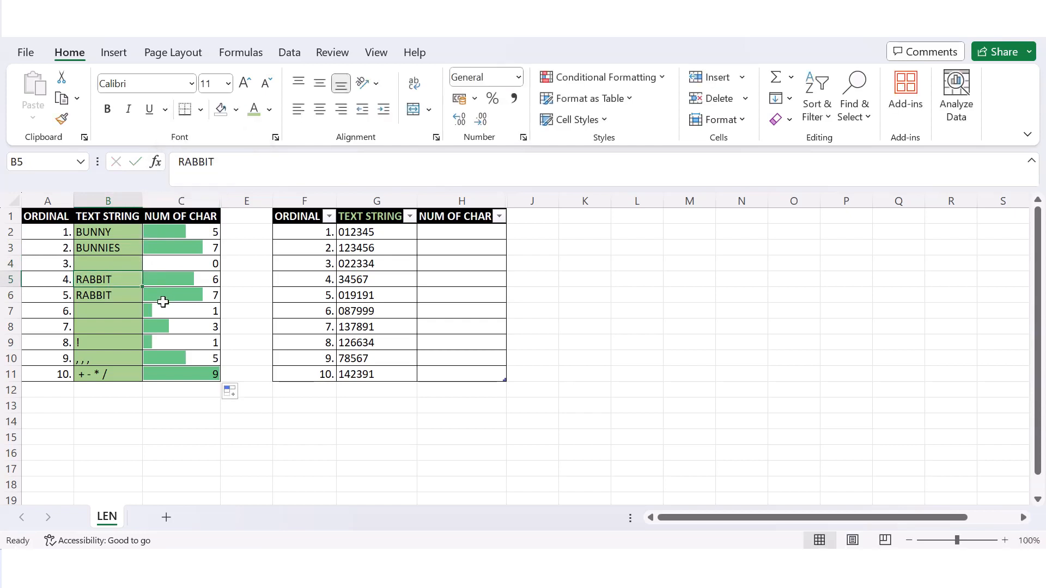
Delete the trailing space after RABBIT in cell B6.
left_click(133, 295)
left_click_drag(228, 162, 150, 163)
left_click(225, 165)
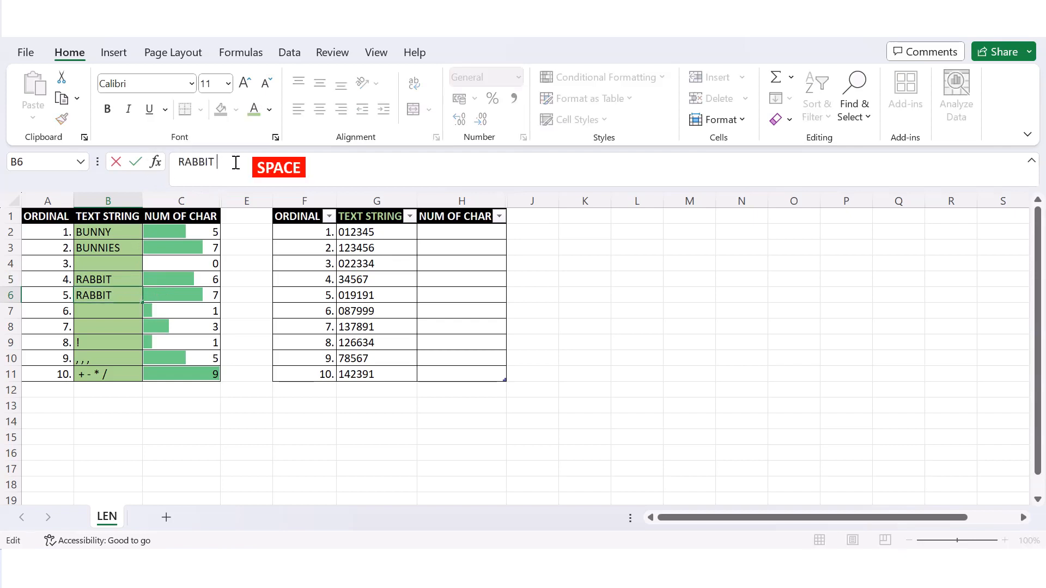
key("BackSpace")
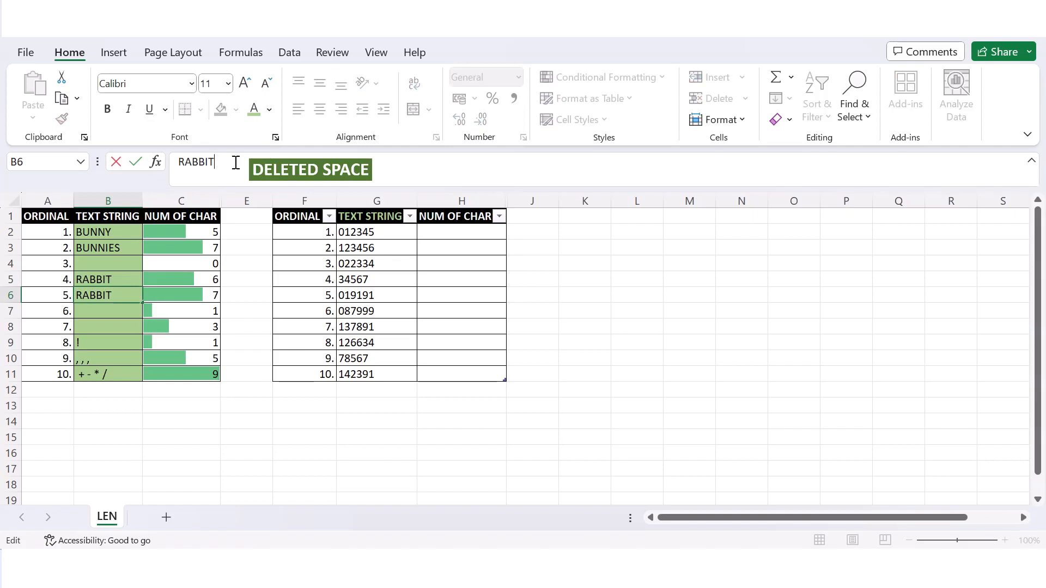
key("Return")
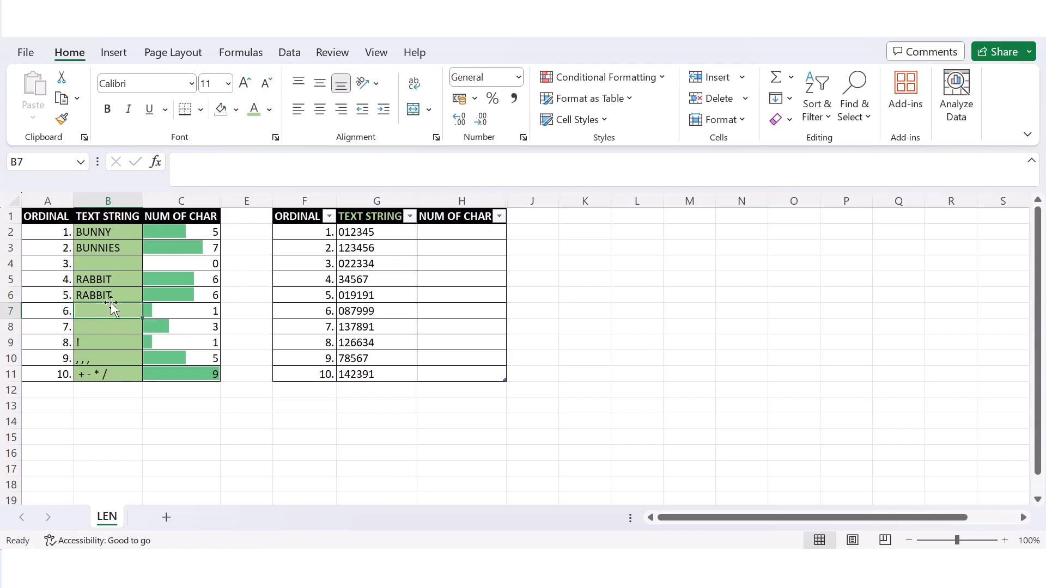
Inspect cell B7 for a hidden space without altering it, and delete all the spaces from cell B8.
left_click(205, 162)
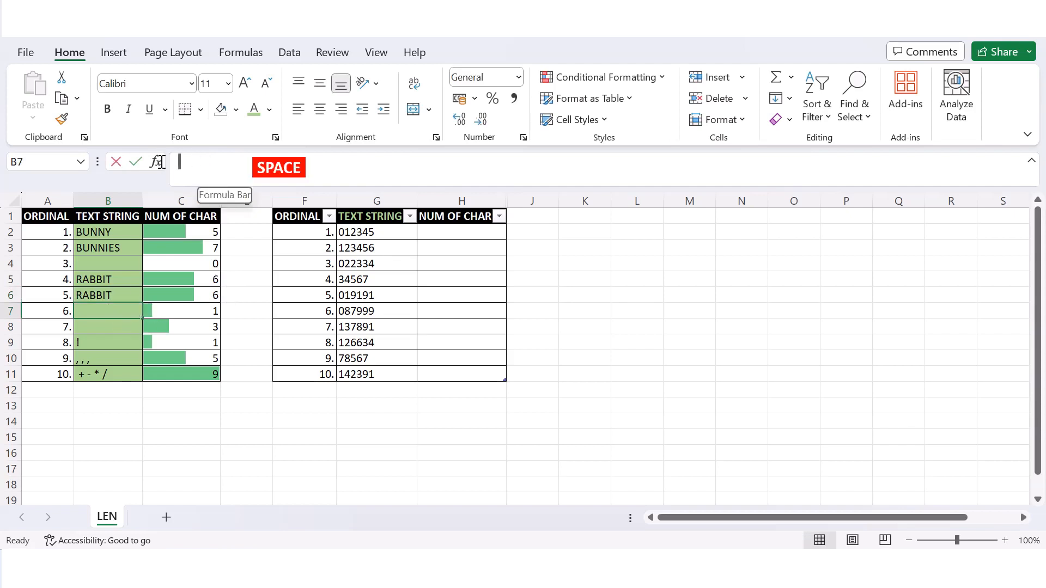
key("ctrl+Return")
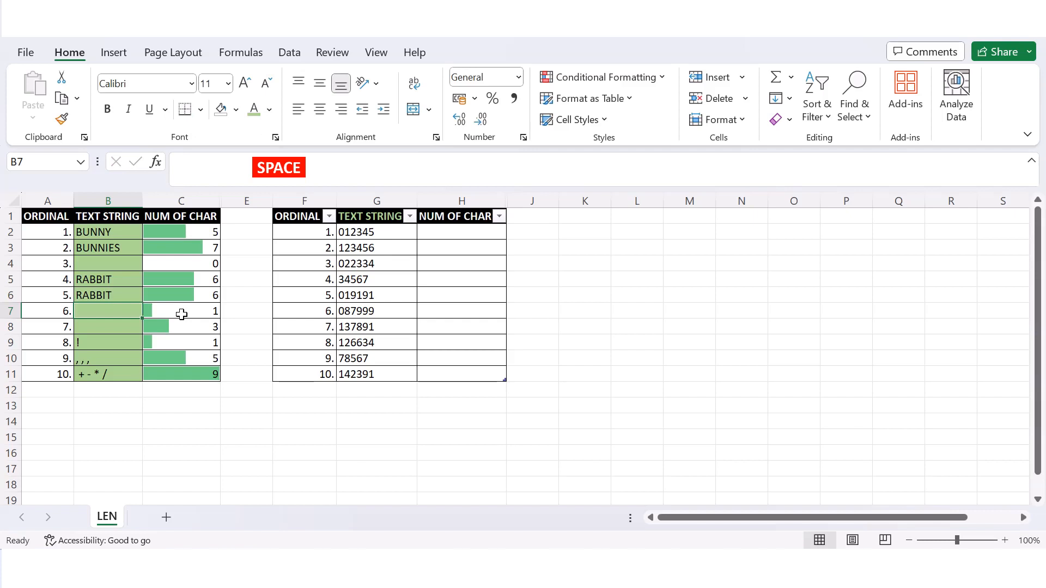
left_click(128, 326)
left_click(206, 163)
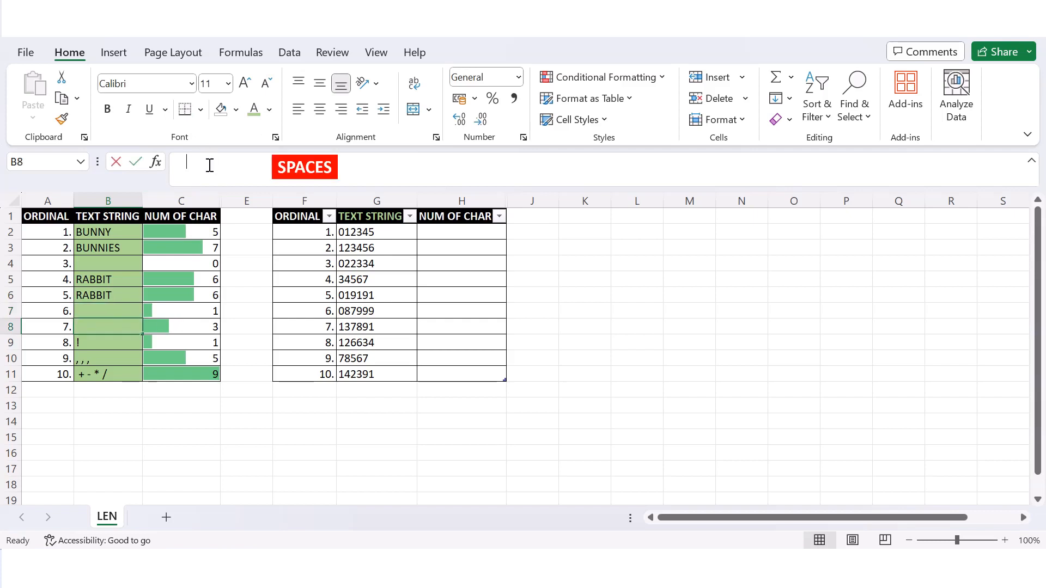
left_click(198, 164)
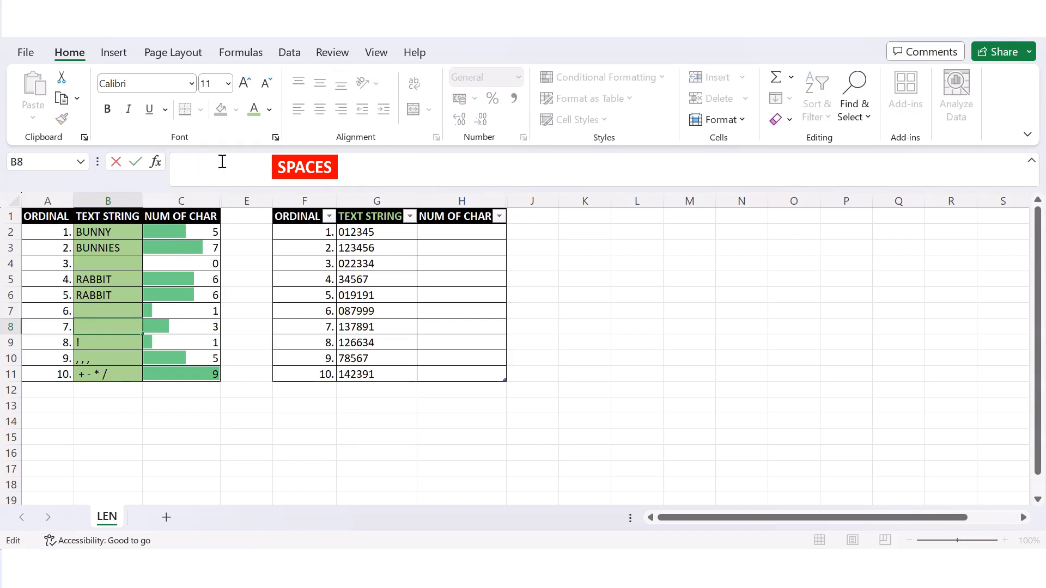
left_click_drag(222, 162, 120, 163)
key("BackSpace")
key("Return")
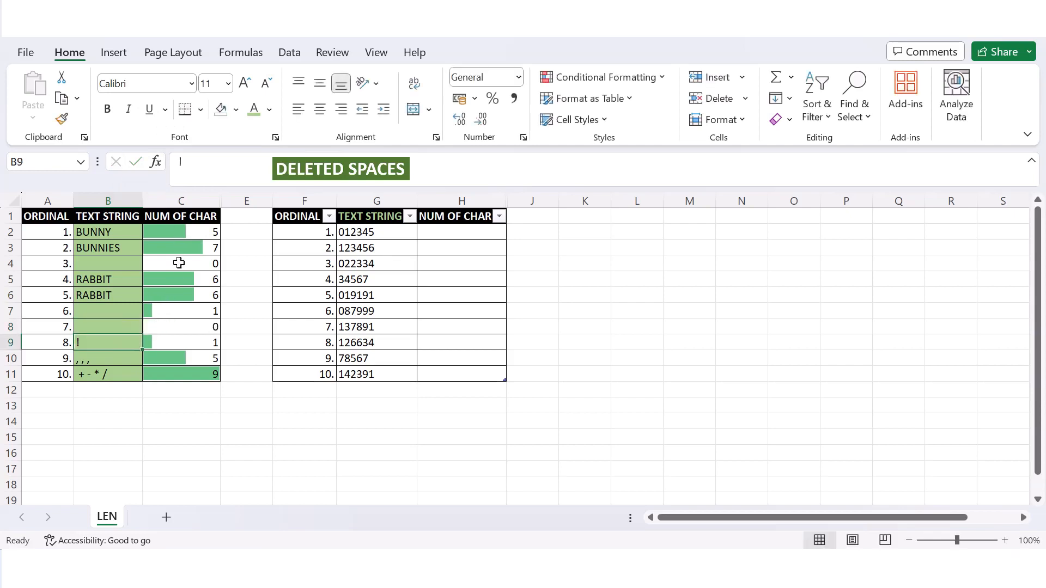
Examine the punctuation strings in B9 and B10, including any spaces between the commas, without changing them.
left_click_drag(206, 163, 162, 157)
key("Escape")
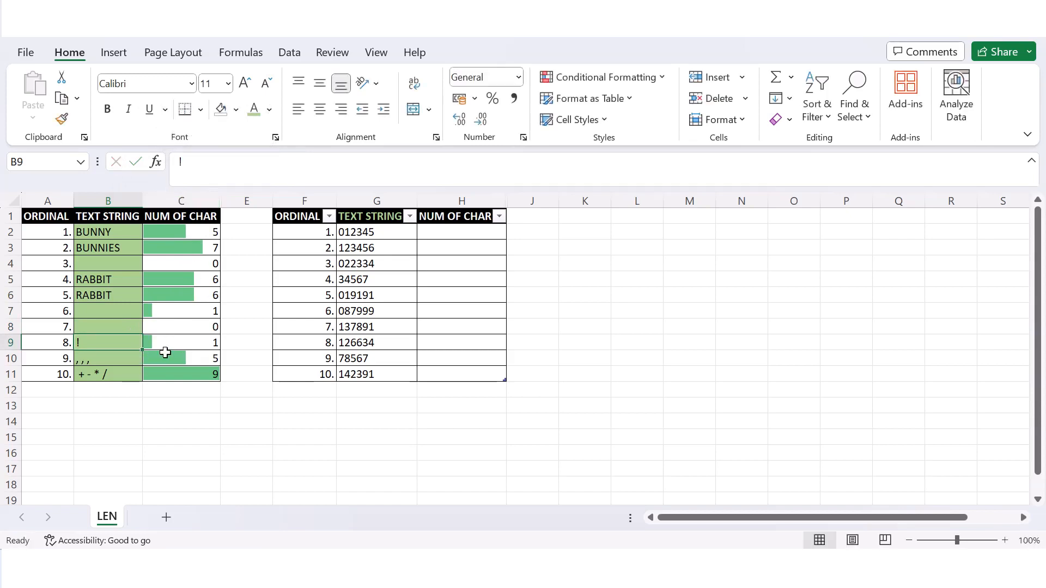
left_click(91, 357)
left_click_drag(178, 164, 194, 166)
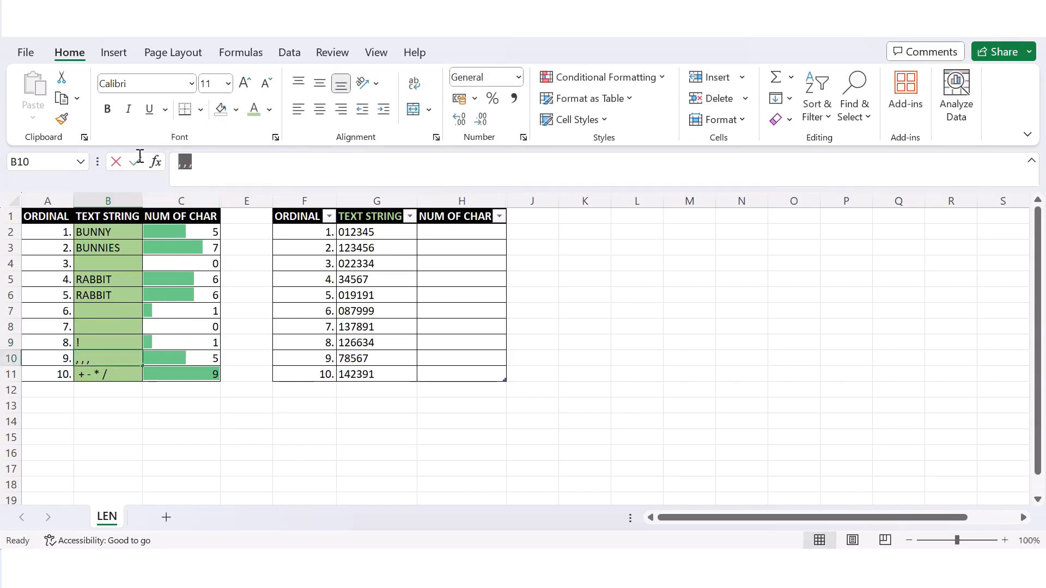
left_click(200, 166)
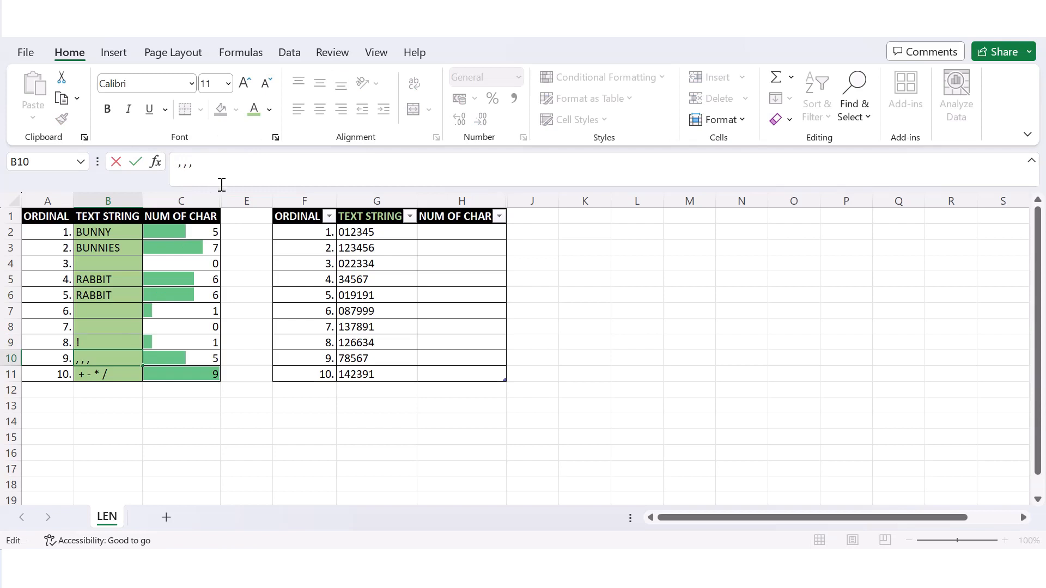
key("Escape")
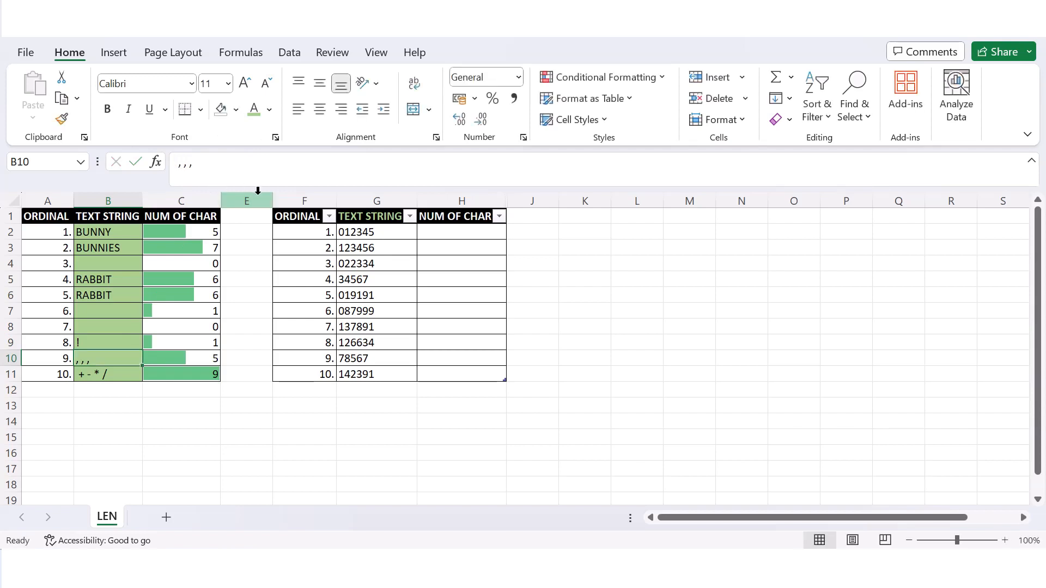
Compare the character count in C11 with the symbols and spaces of the string in B11, leaving the text unedited.
left_click(182, 375)
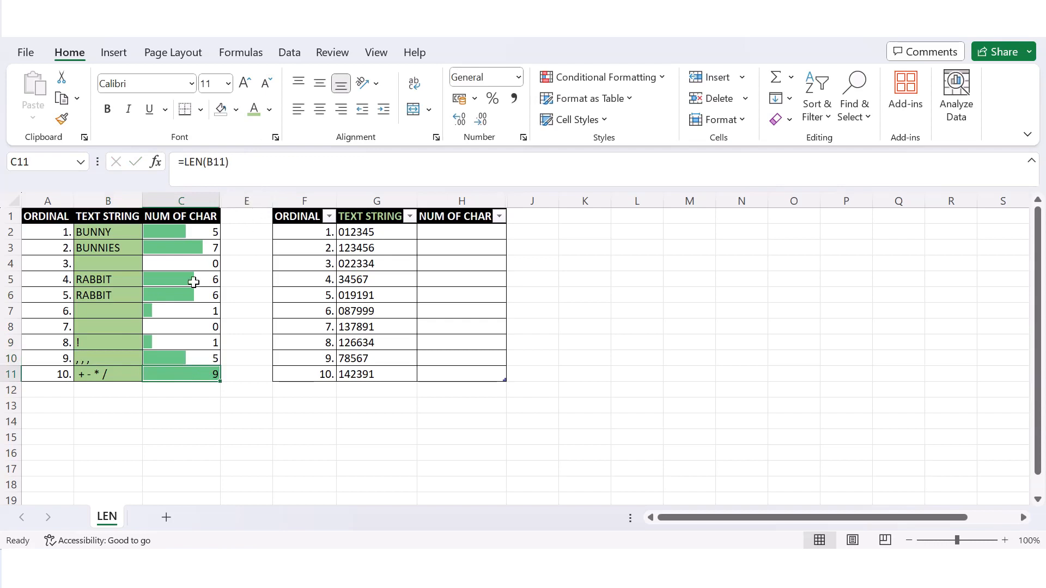
left_click(114, 371)
left_click_drag(257, 166, 134, 154)
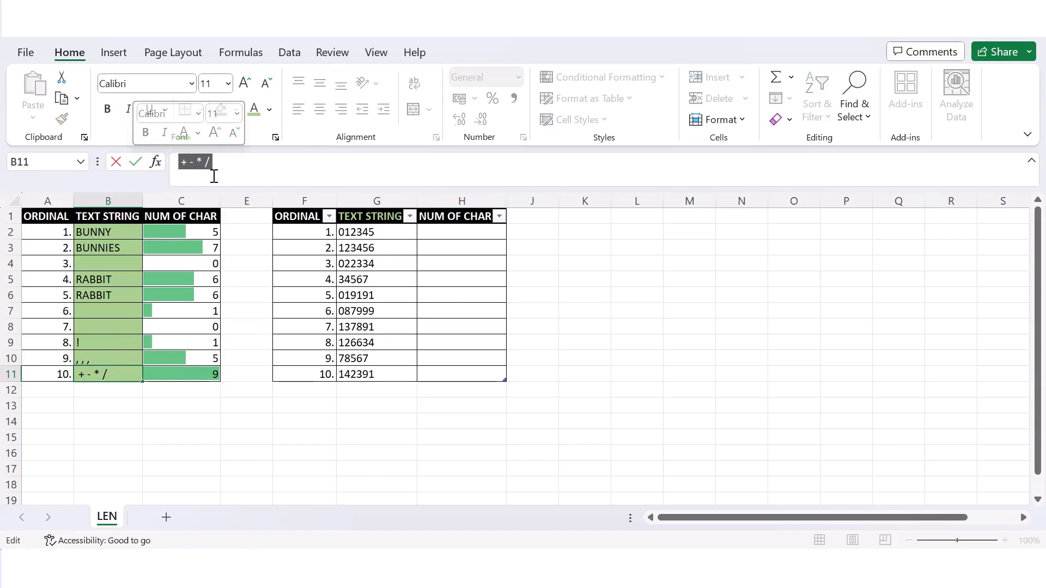
key("Escape")
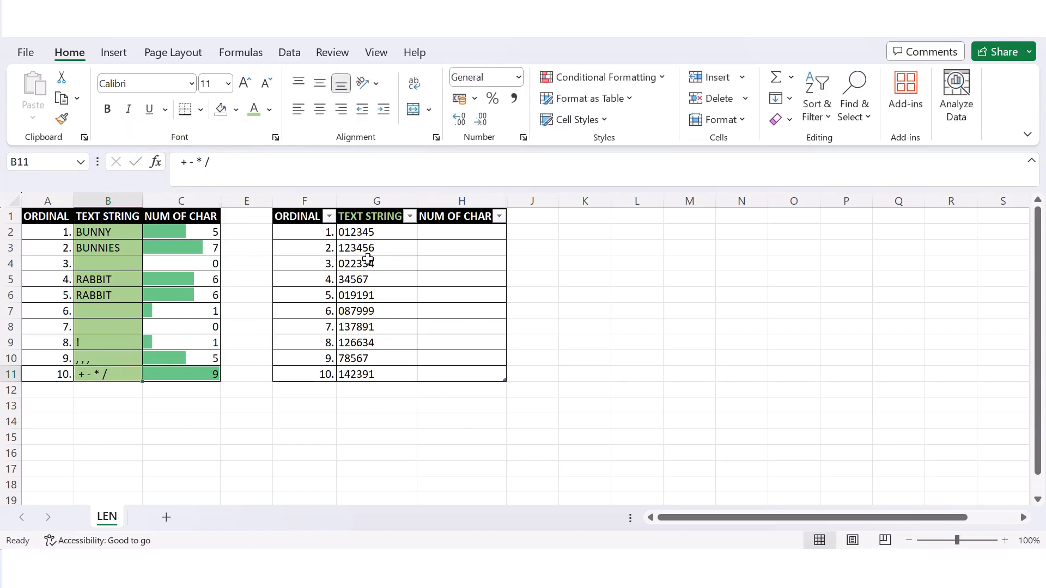
Unhide column D between columns C and E, and compare the LEN formula shown in D2 with the text in B2.
left_click_drag(223, 200, 233, 196)
right_click(234, 197)
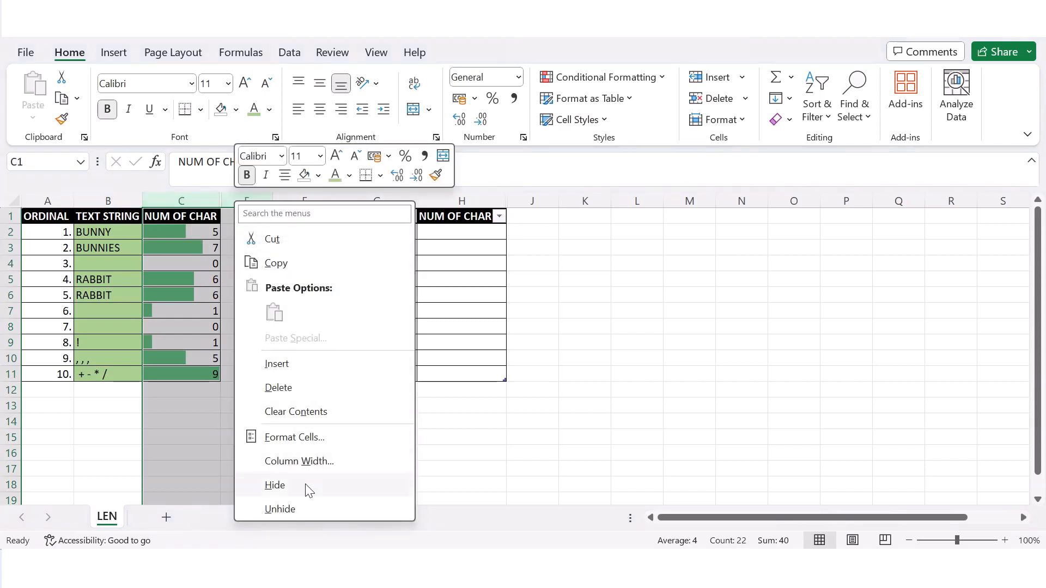
left_click(301, 509)
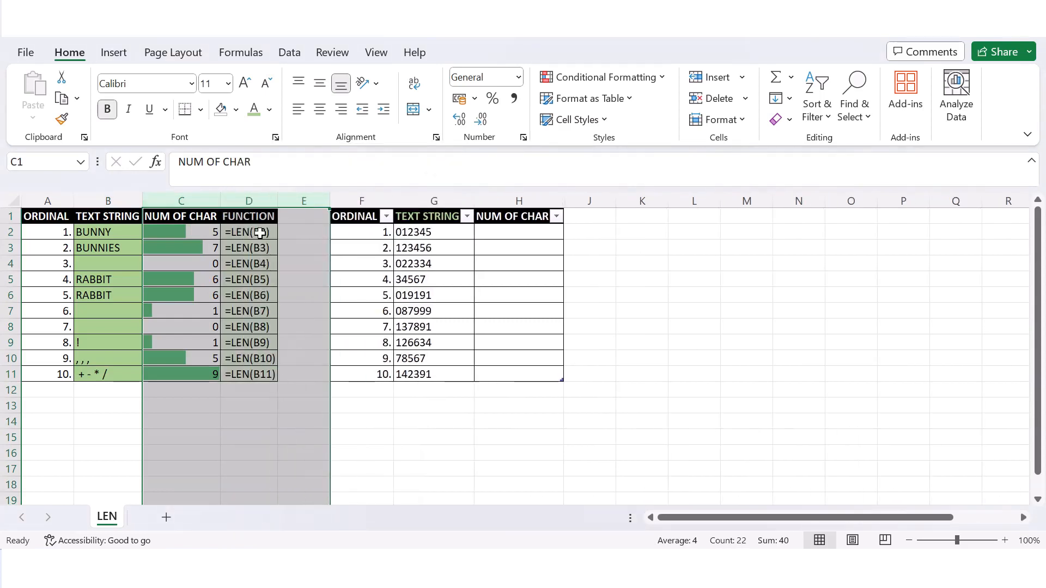
left_click(261, 232)
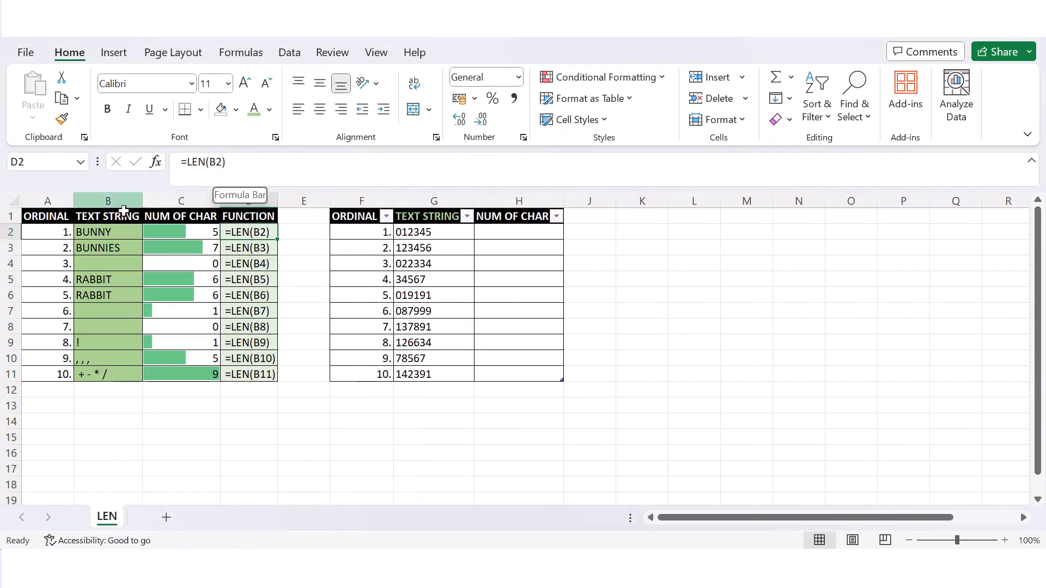
left_click(108, 233)
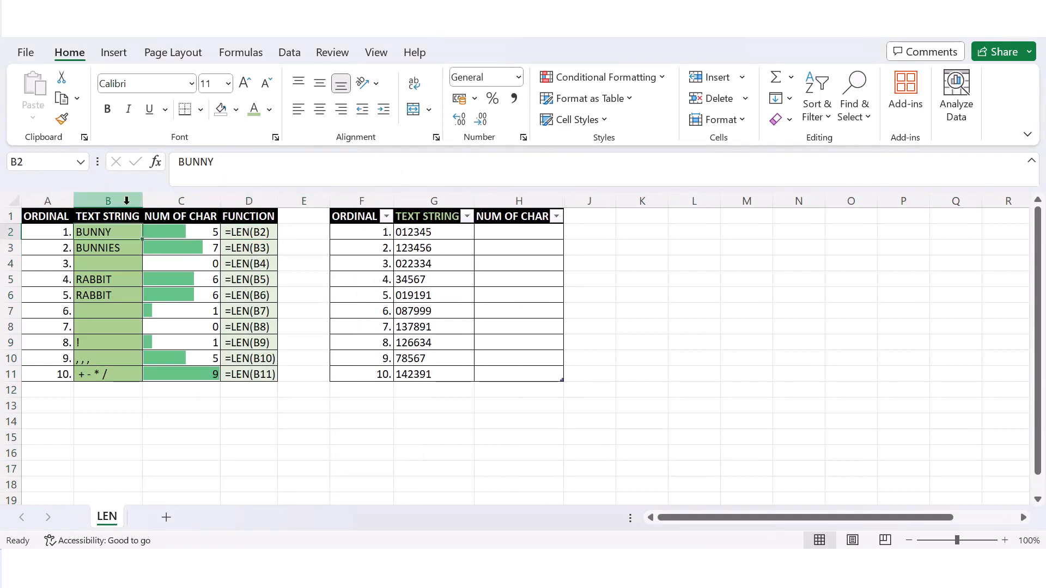
Enter =LEN([@[TEXT STRING]]) in H2 to fill the second table's NUM OF CHAR column with character counts.
left_click(515, 234)
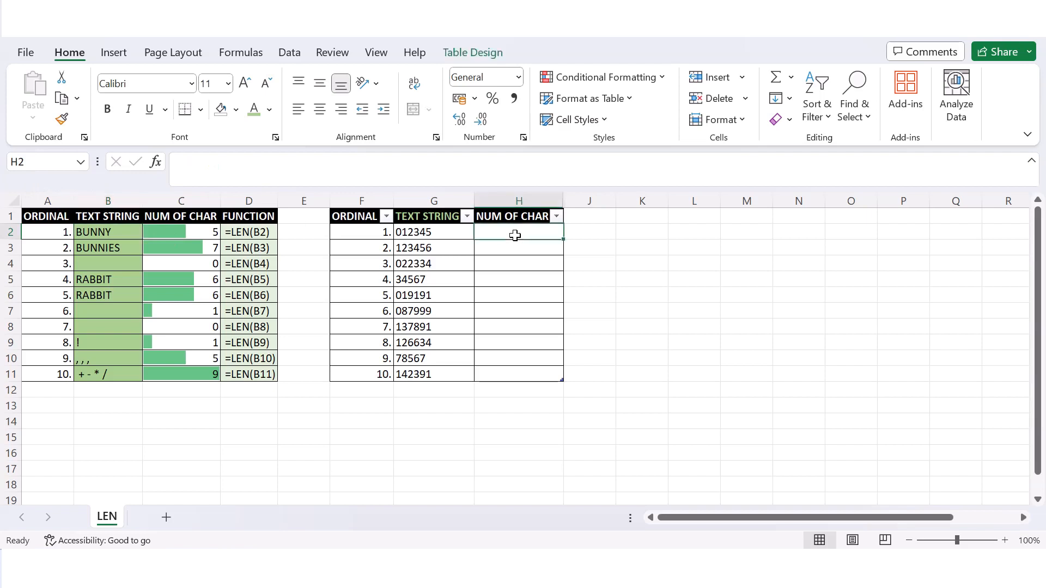
type("=LEN(")
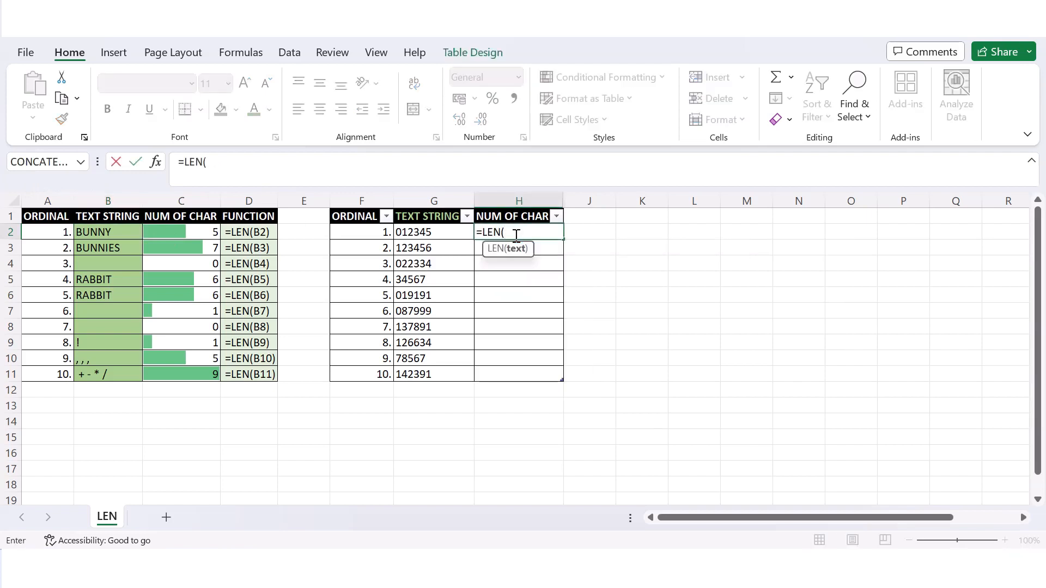
left_click(448, 231)
type(")")
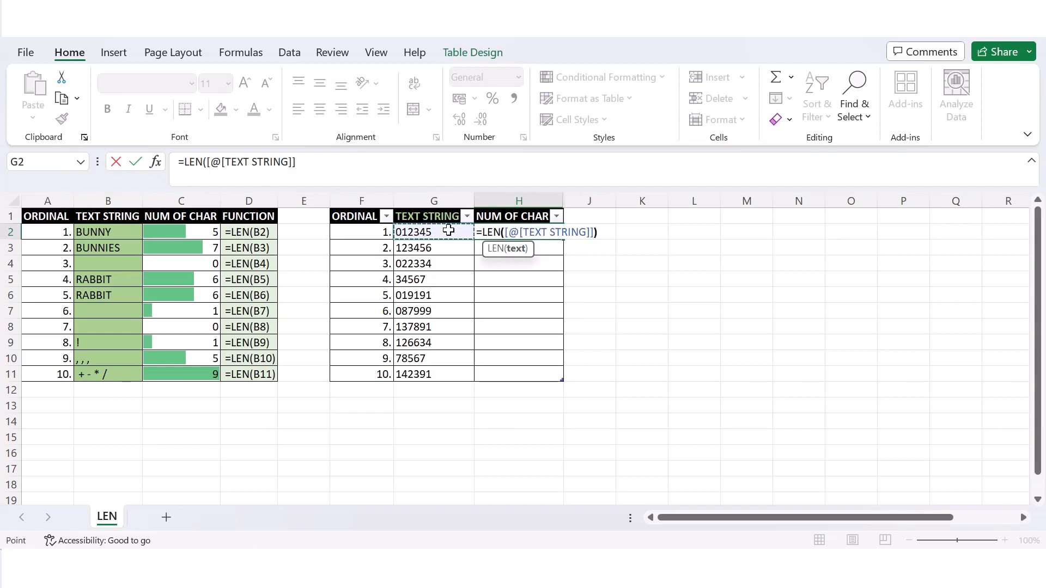
key("Return")
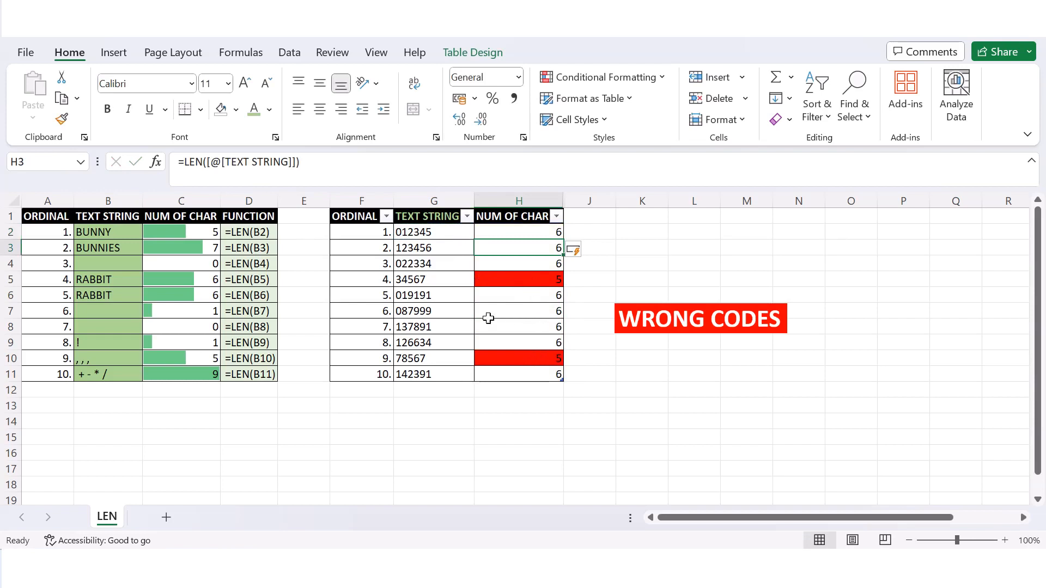
Fill the too-short codes in cells G5 and G10 with red.
left_click(450, 280)
left_click(236, 110)
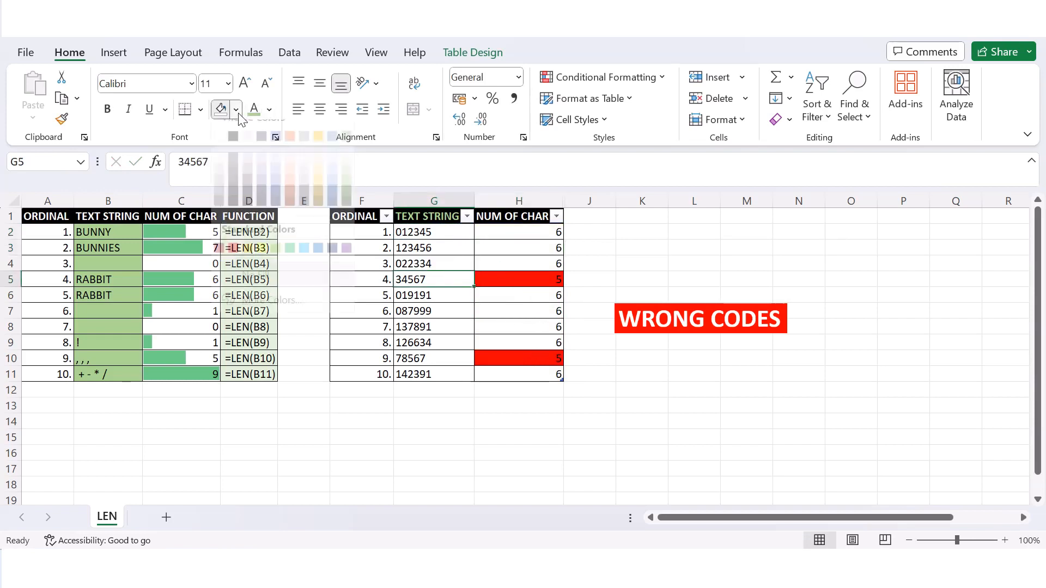
left_click(233, 264)
left_click(410, 359)
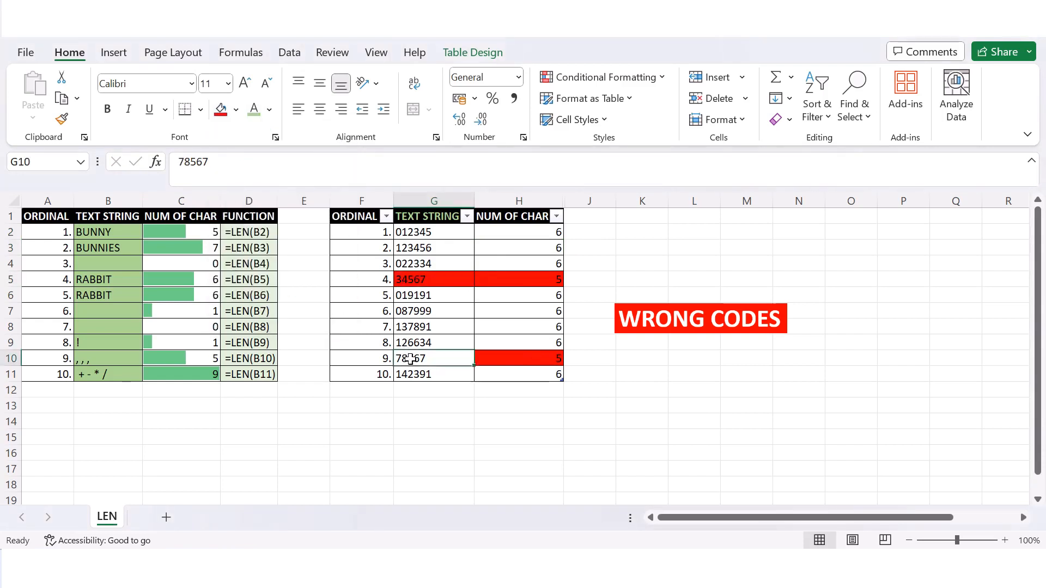
left_click(222, 110)
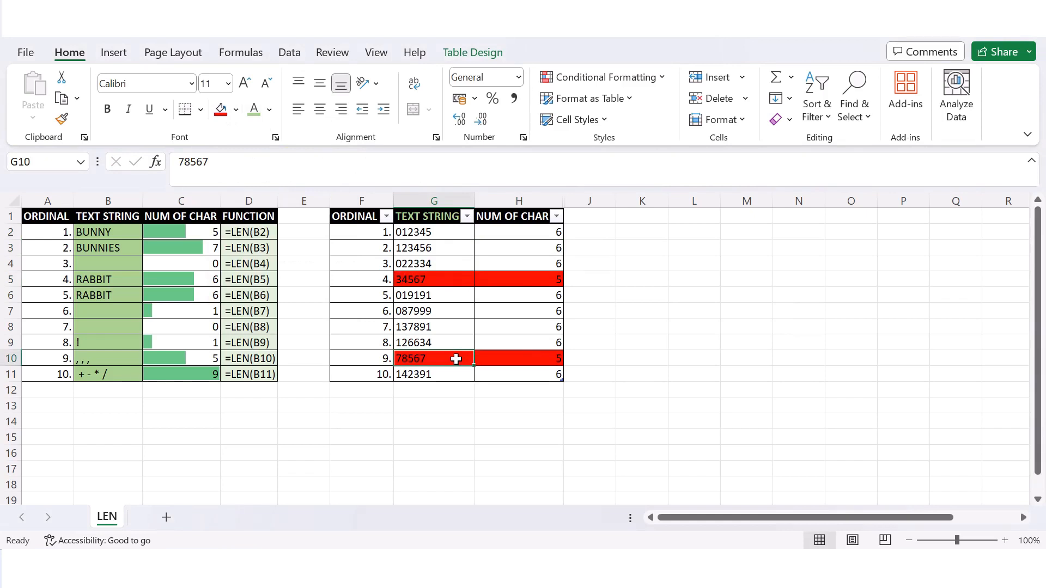
Unhide column I beside the second table's NUM OF CHAR column, and inspect the formula text in I2.
left_click(556, 197)
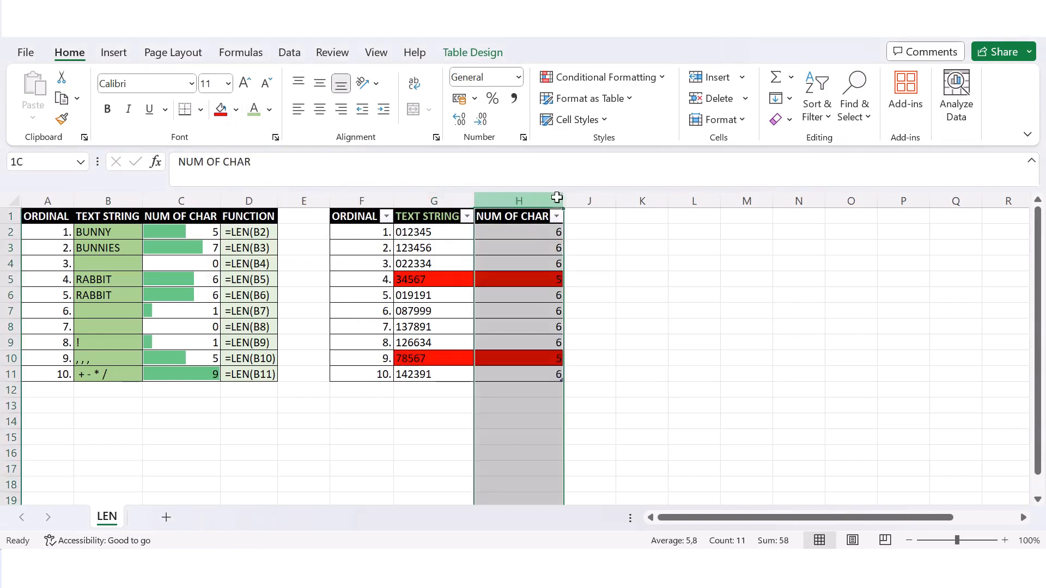
left_click_drag(557, 197, 575, 192)
right_click(577, 197)
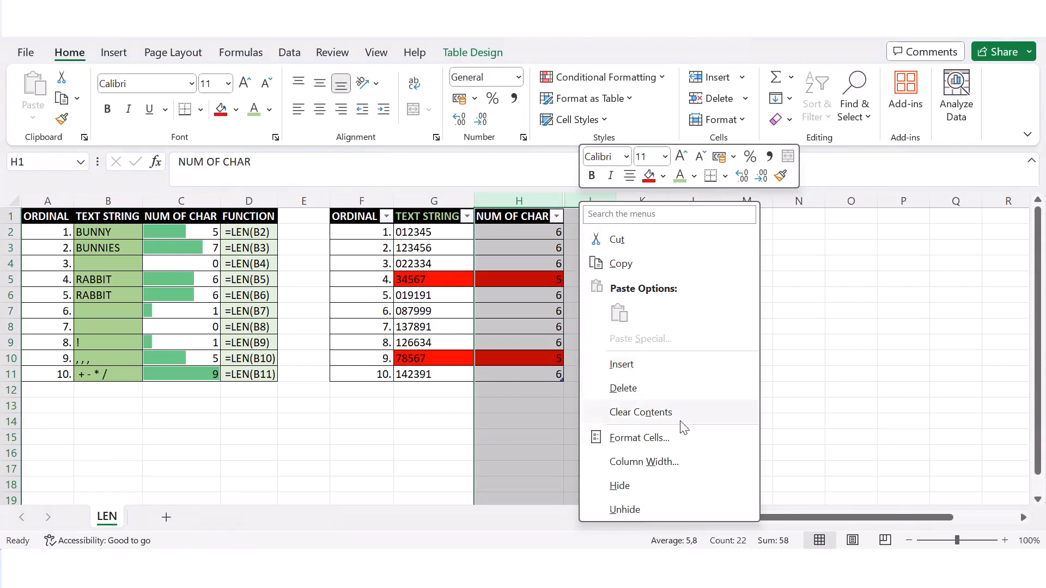
left_click(648, 504)
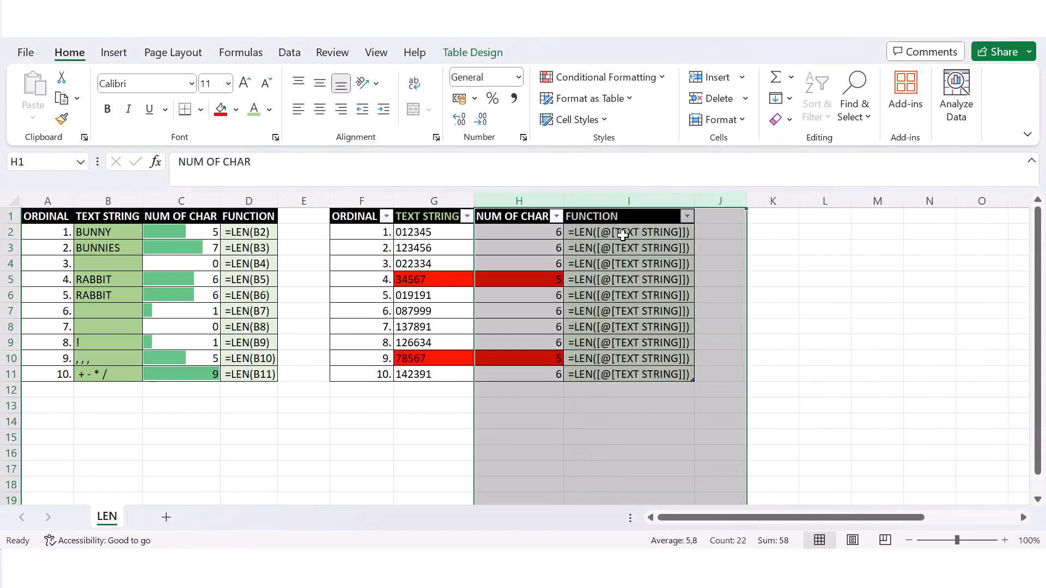
left_click(622, 234)
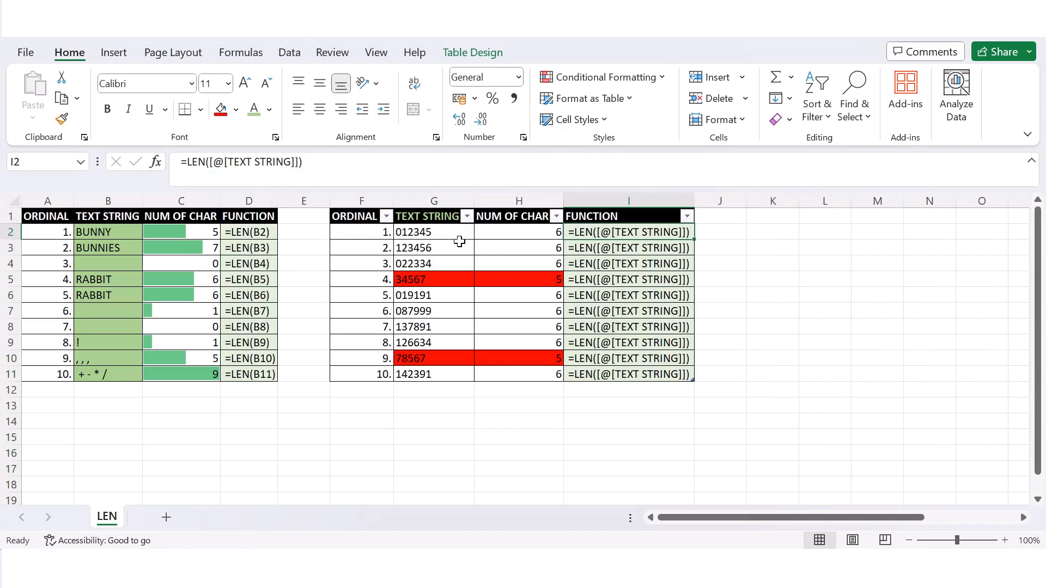
Re-enter each code in G2 through G11 without retyping it, converting the text strings to numbers.
left_click(449, 235)
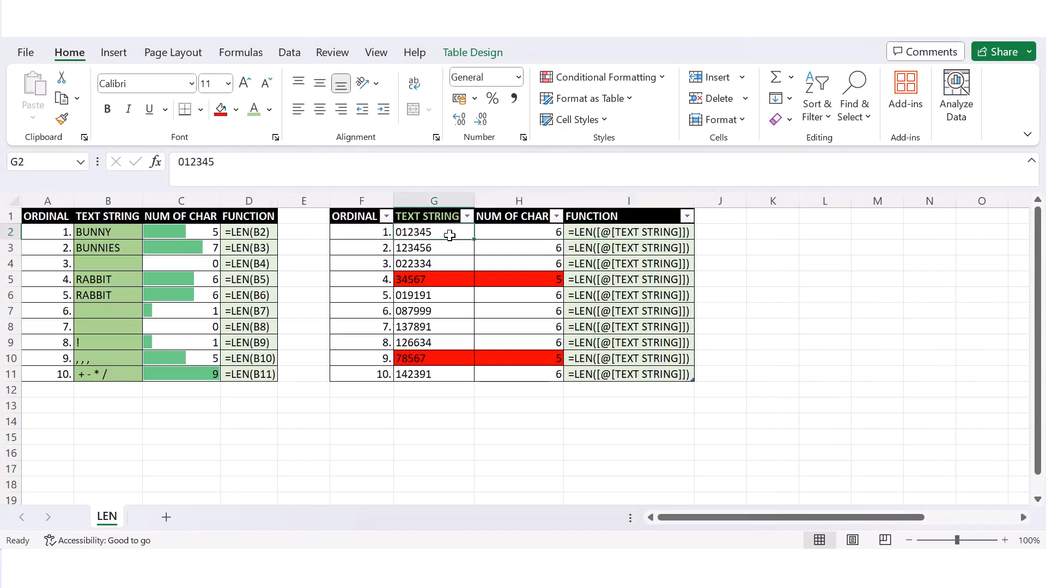
left_click(317, 167)
key("Return")
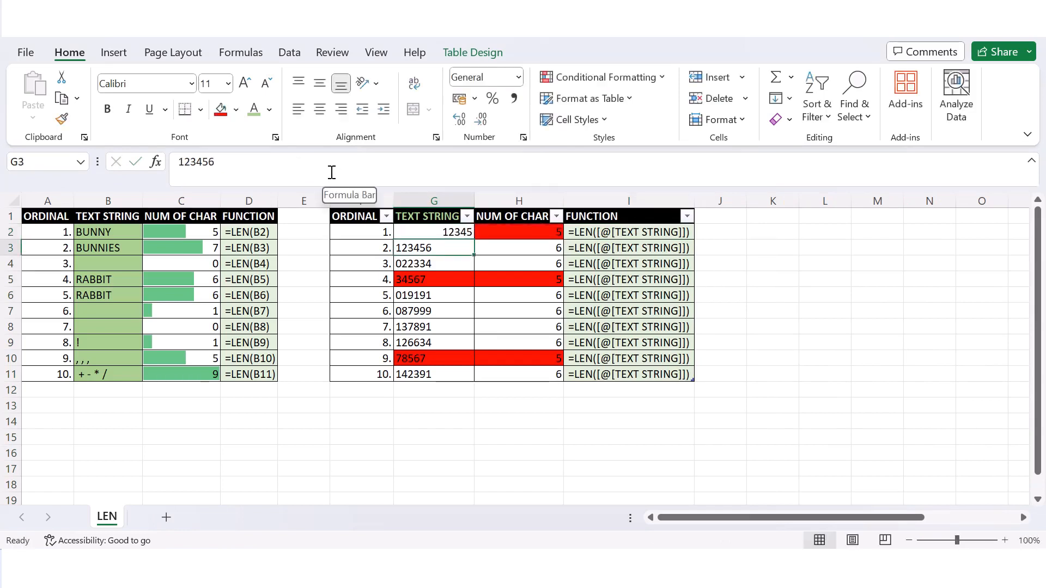
left_click(331, 171)
key("Return")
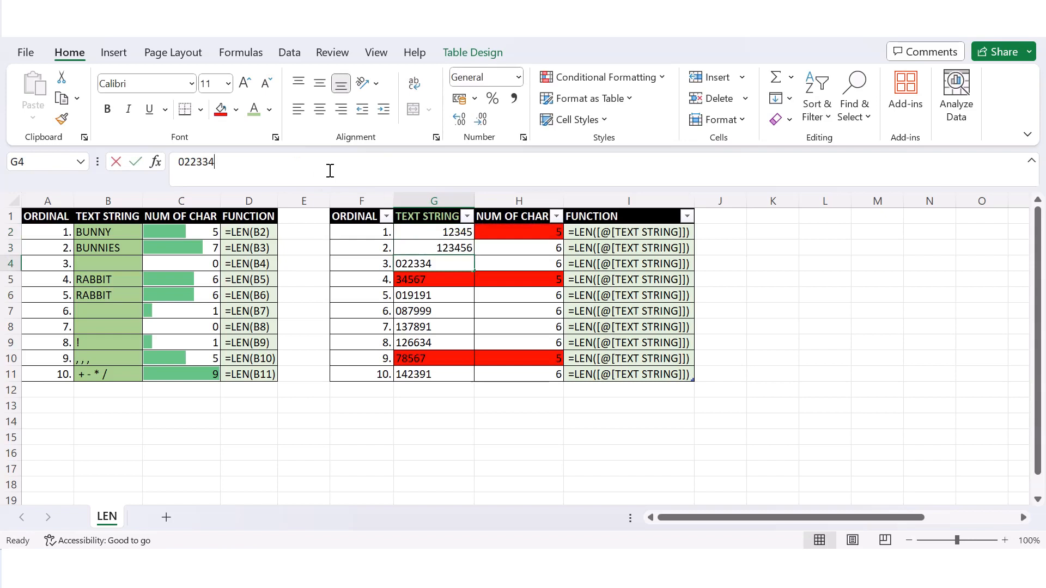
key("Return")
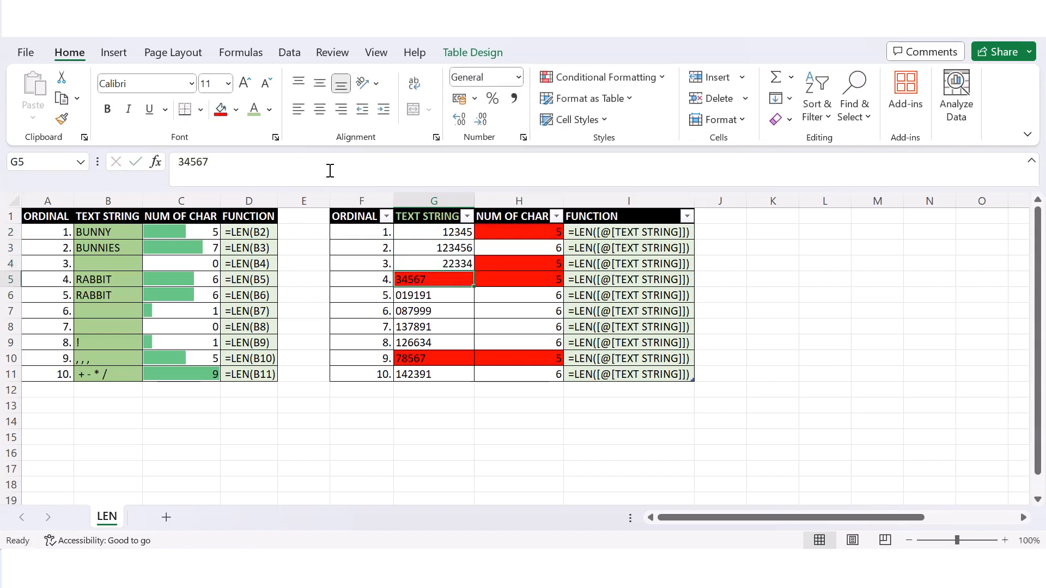
left_click(330, 171)
key("Return")
left_click(330, 170)
key("Return")
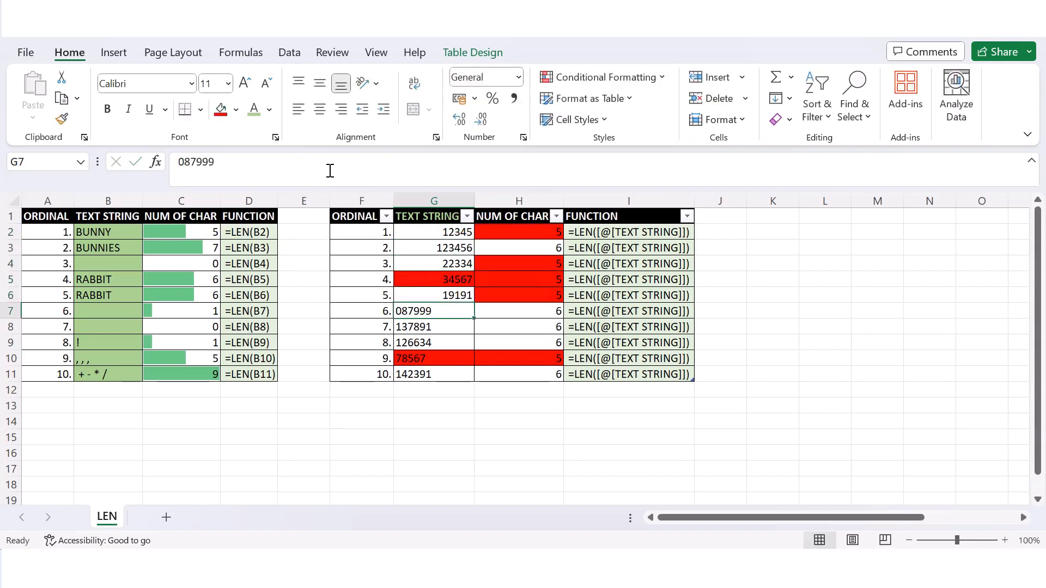
left_click(330, 171)
key("Return")
left_click(330, 171)
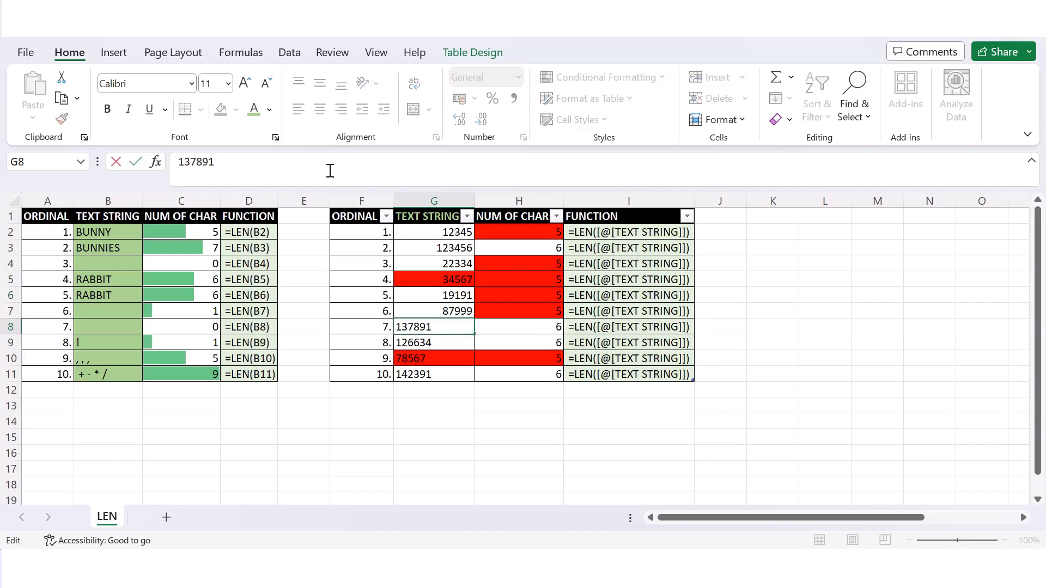
key("Return")
left_click(330, 170)
key("Return")
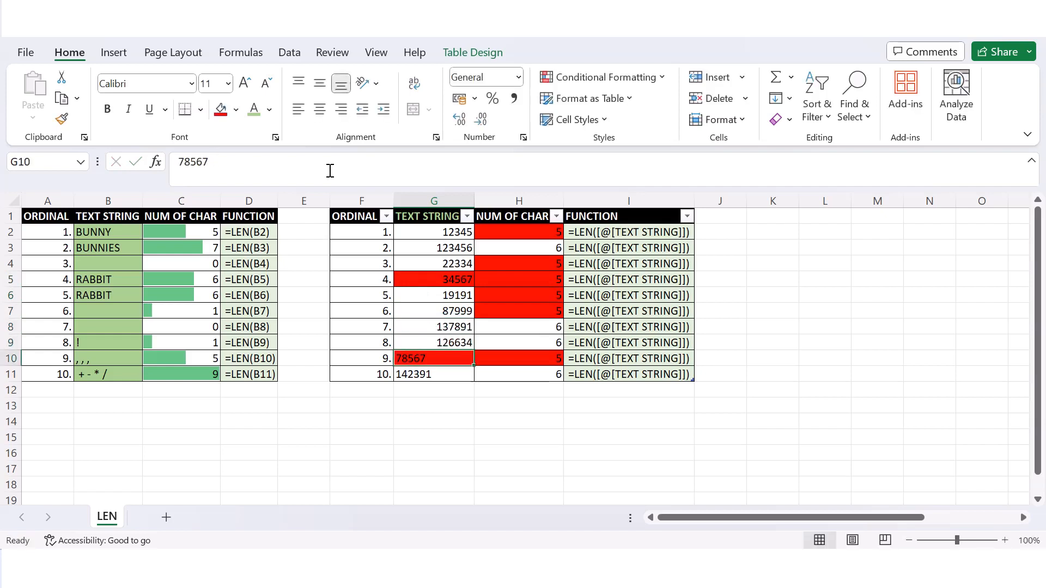
left_click(330, 171)
key("Return")
left_click(330, 171)
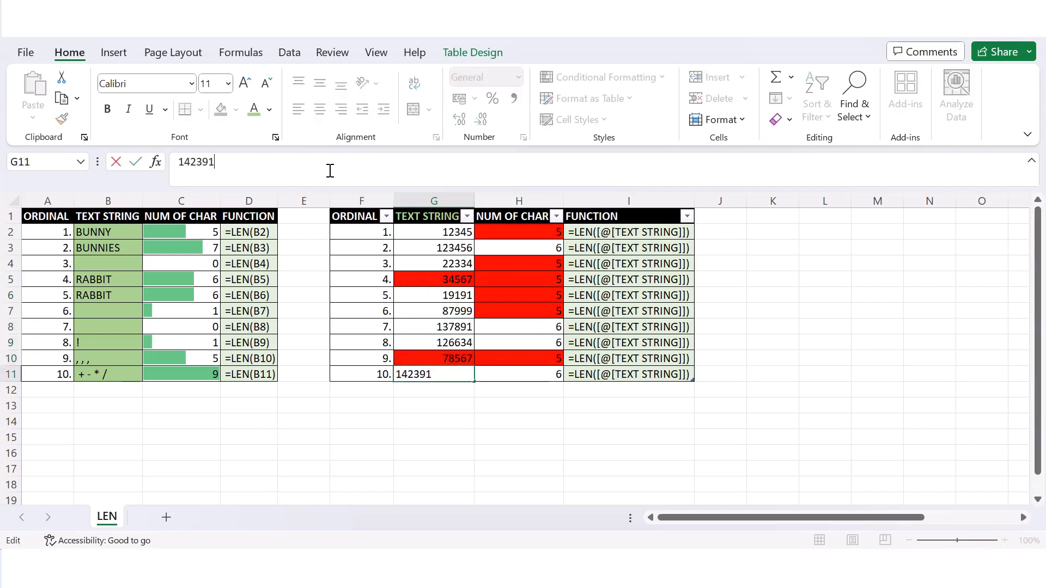
key("Return")
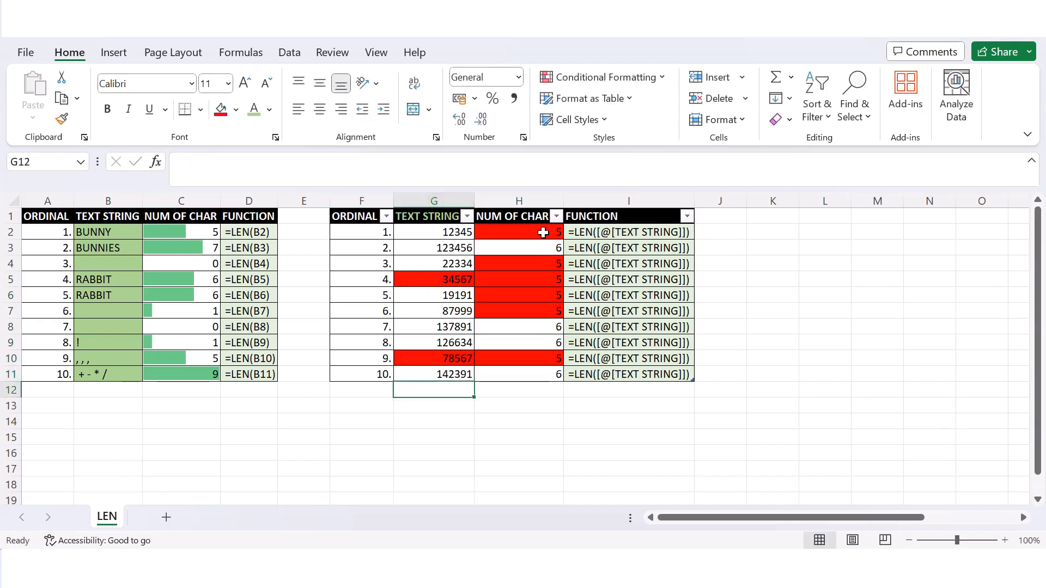
Filter the second table's NUM OF CHAR column by red cell color to review the short codes, and clear the filter.
left_click(556, 217)
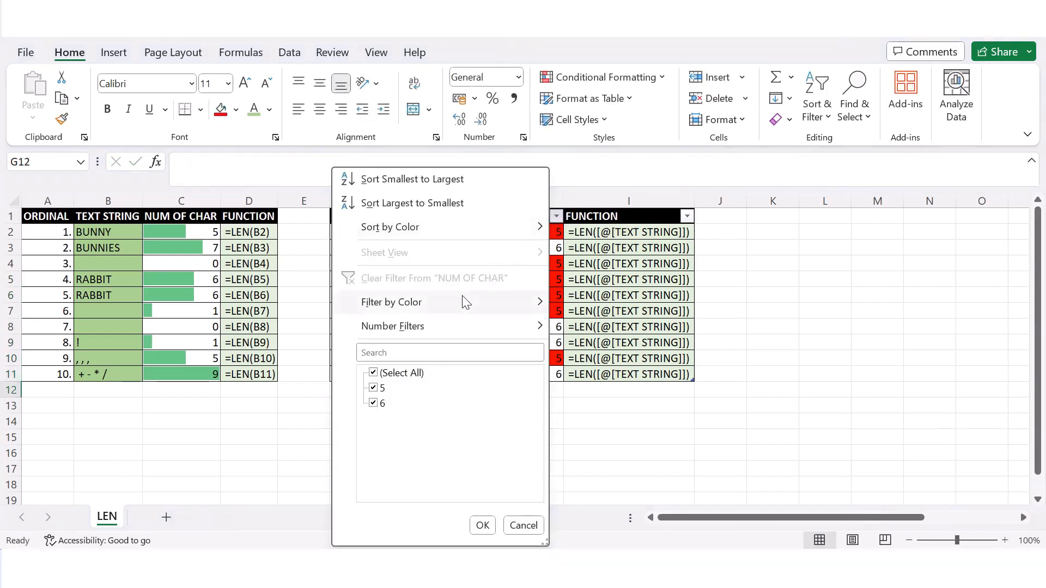
mouse_move(462, 295)
left_click(579, 322)
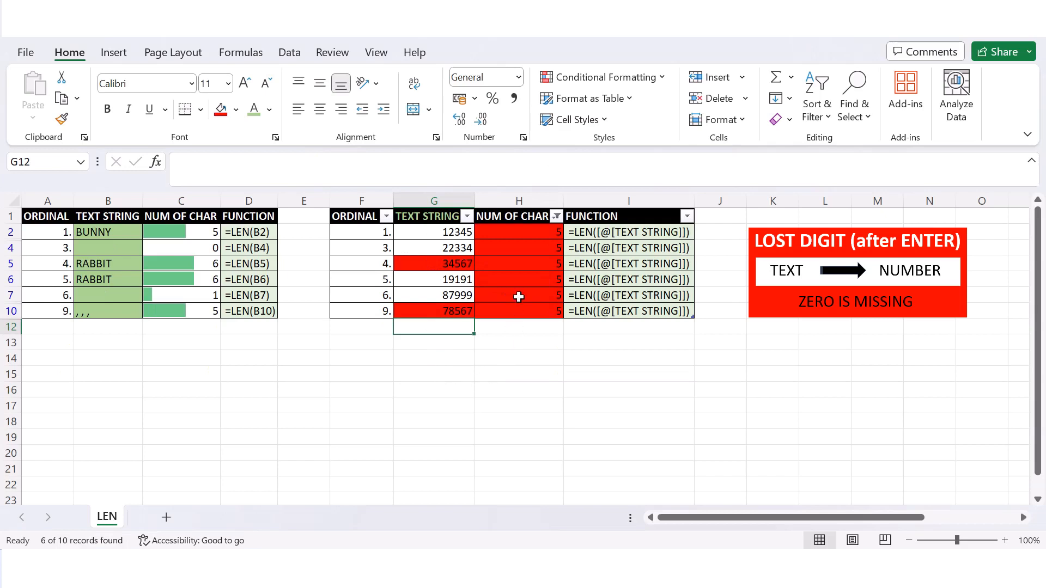
left_click(555, 216)
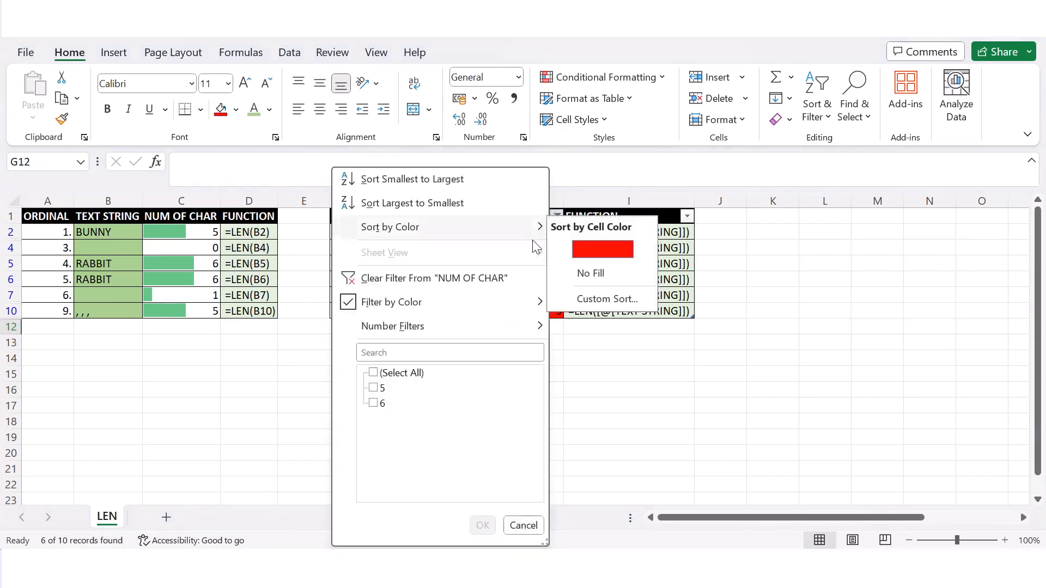
left_click(480, 279)
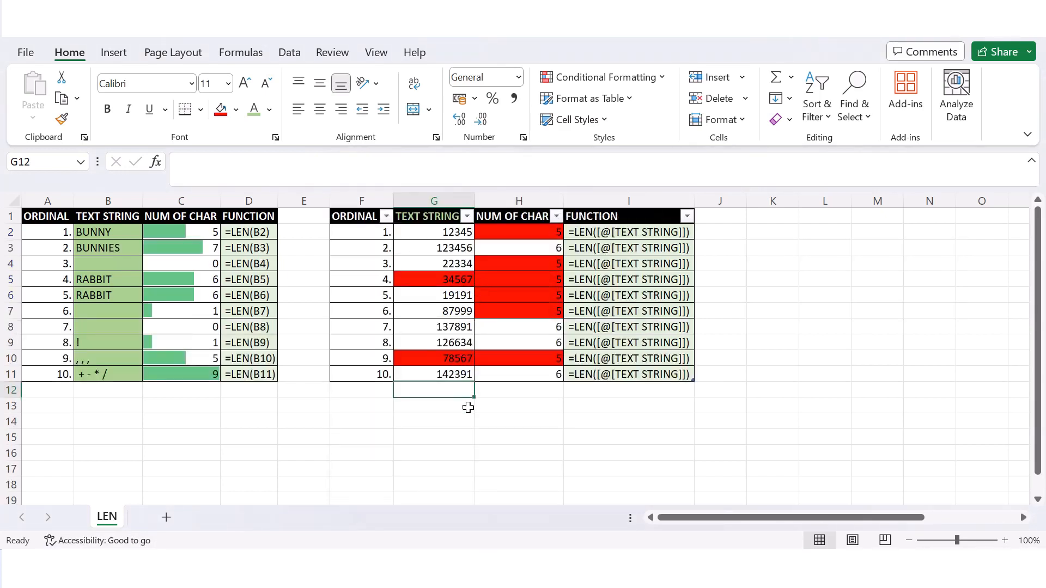